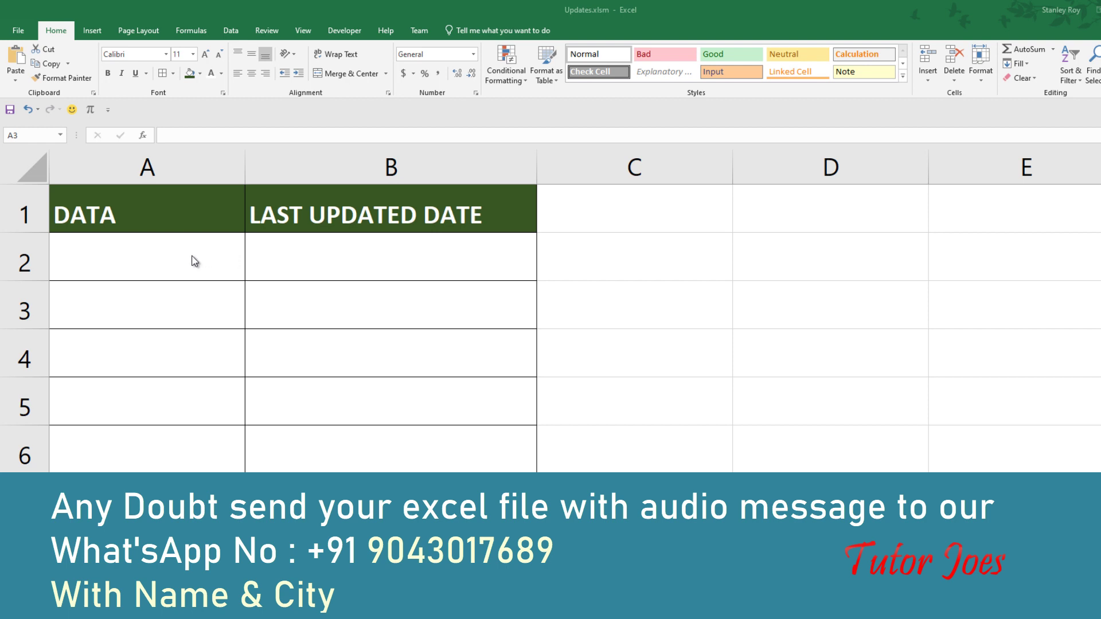
Step: Enter Ram in A2 and Raja in A3 so column B gets their timestamps
click(106, 255)
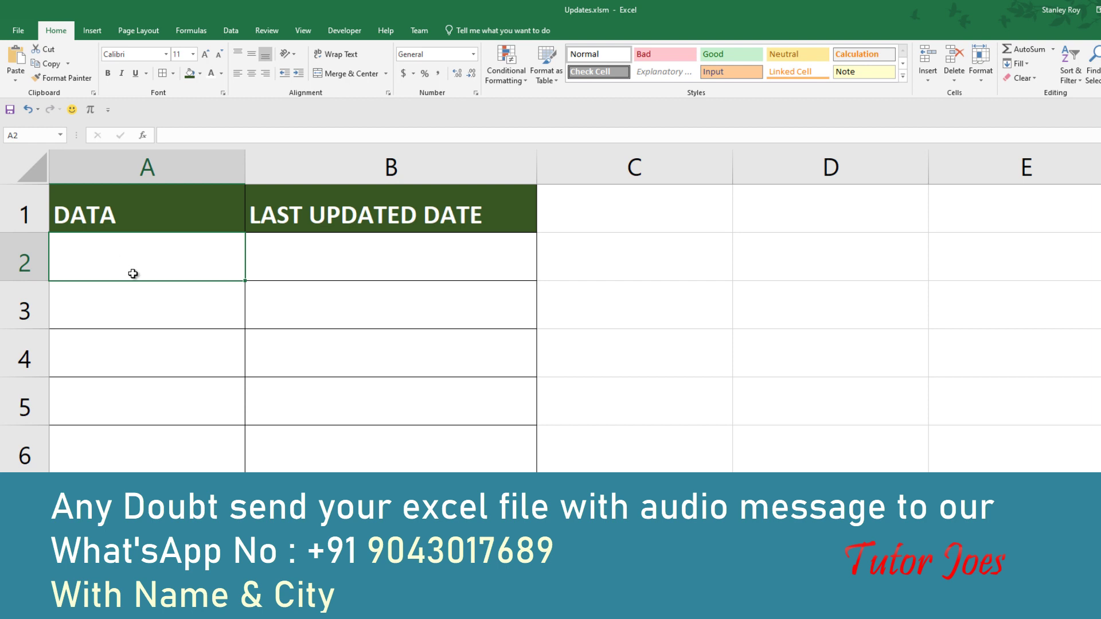
text(Ram)
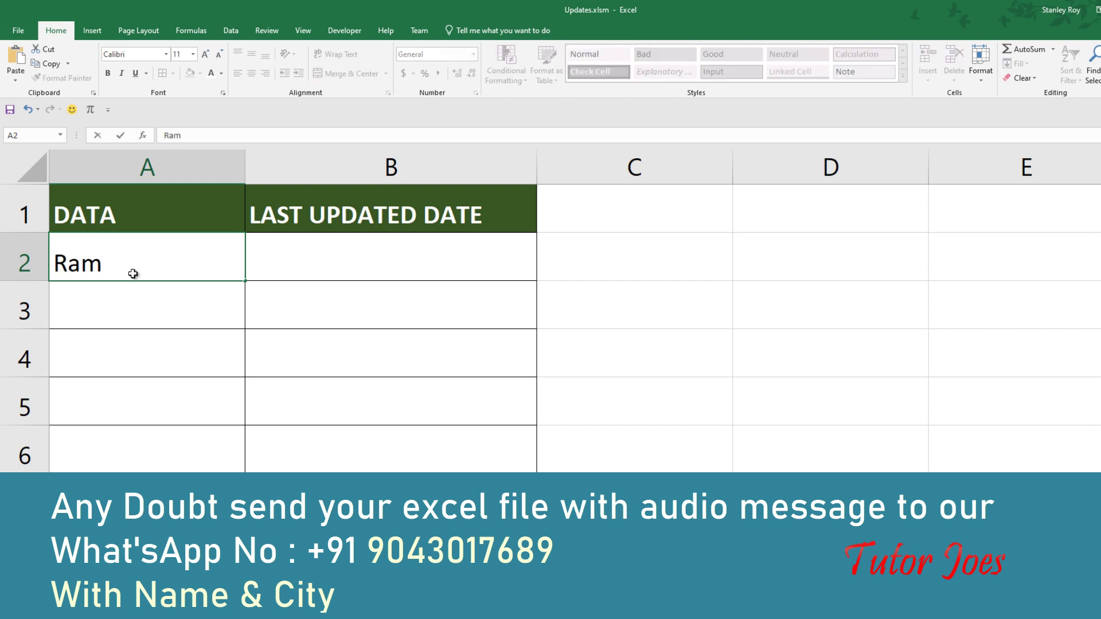
key(Return)
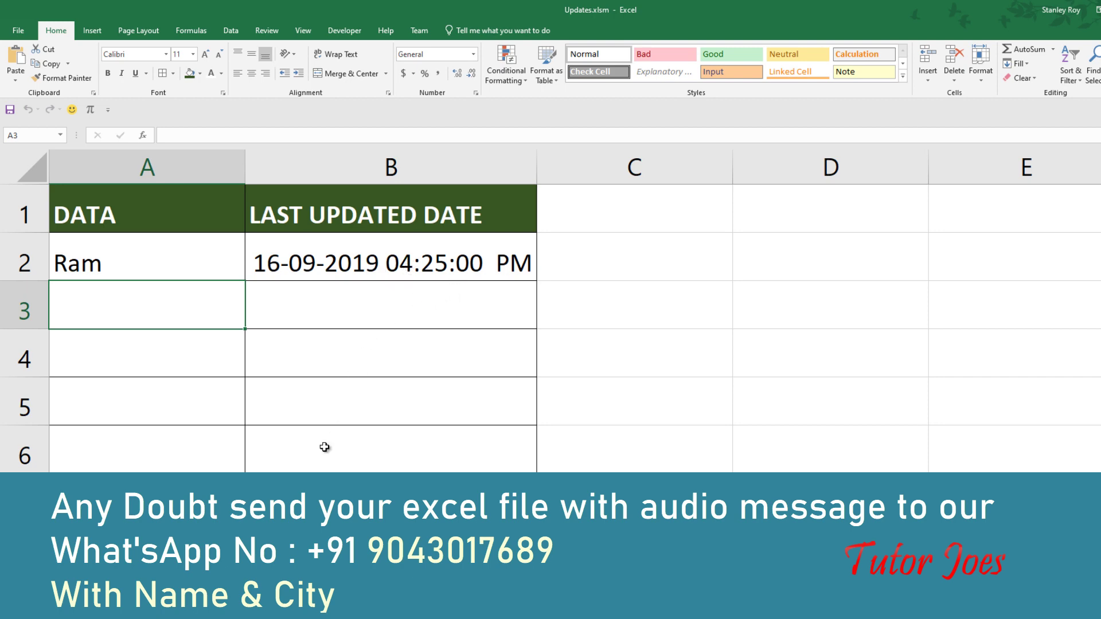
text(Raja)
key(Return)
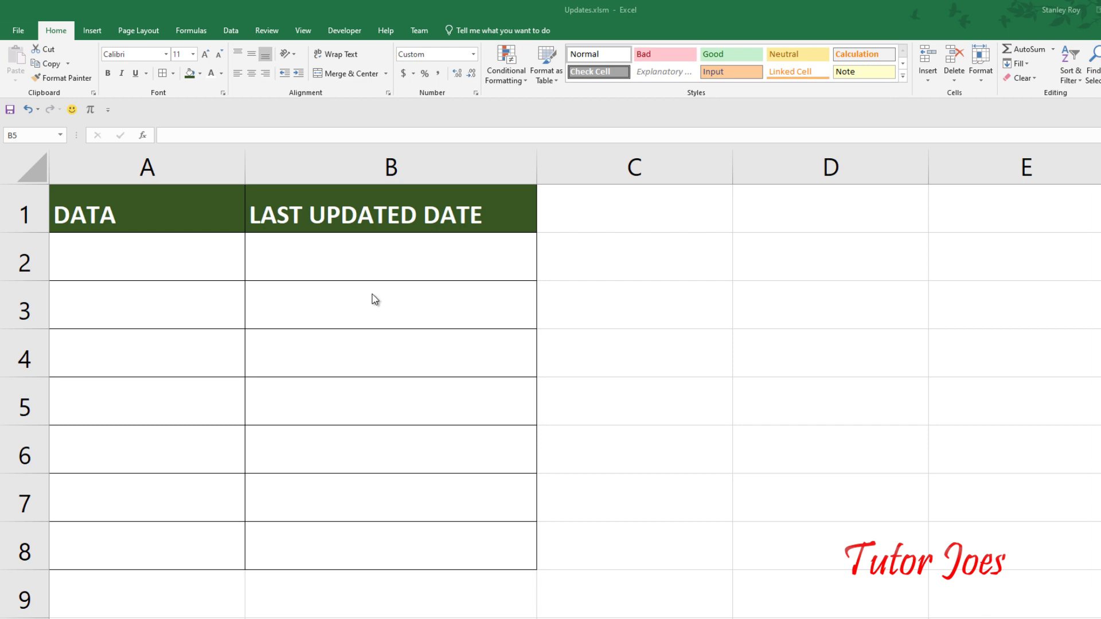
Step: Step down column A from A3 to A6 to confirm the table is empty
click(138, 286)
click(132, 347)
click(132, 392)
click(118, 442)
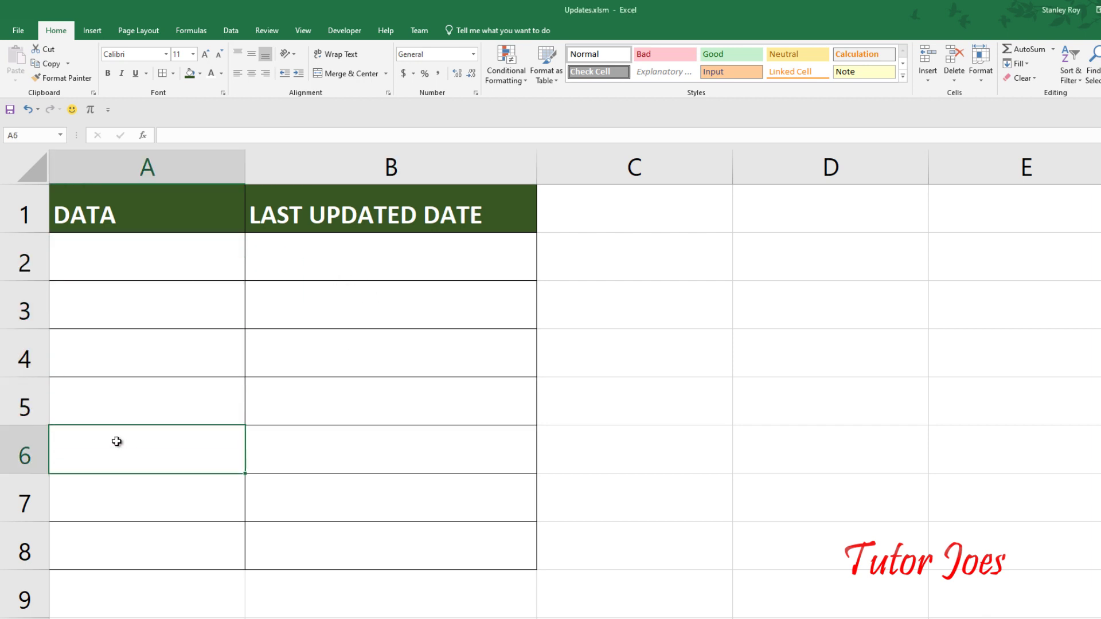
Step: Open the Visual Basic editor from the Developer tab and show Sheet1's code window
click(344, 30)
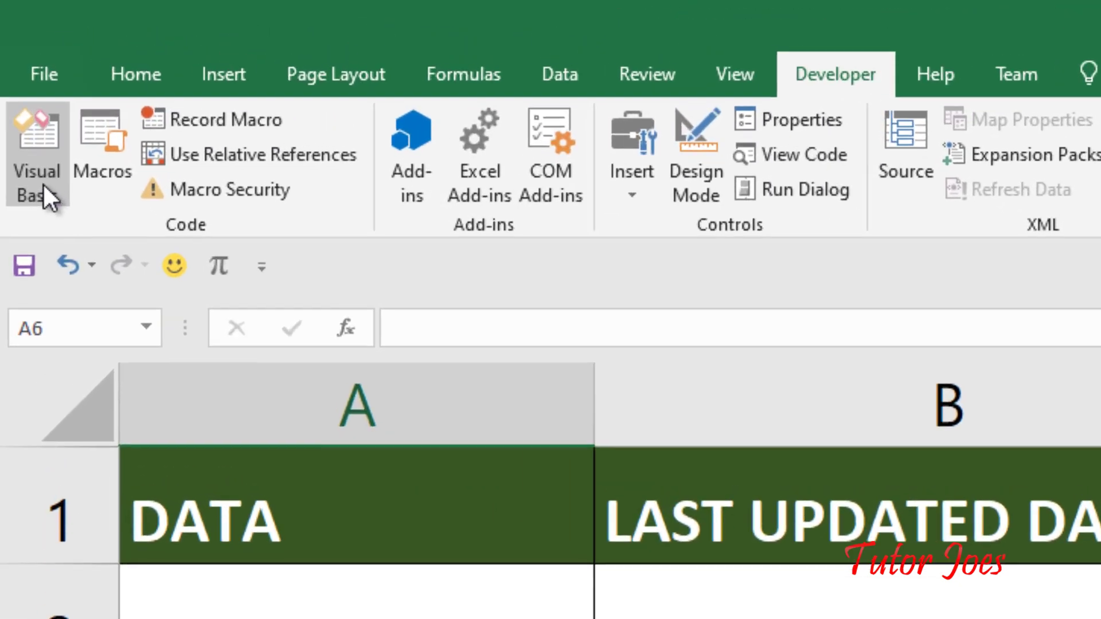
click(16, 77)
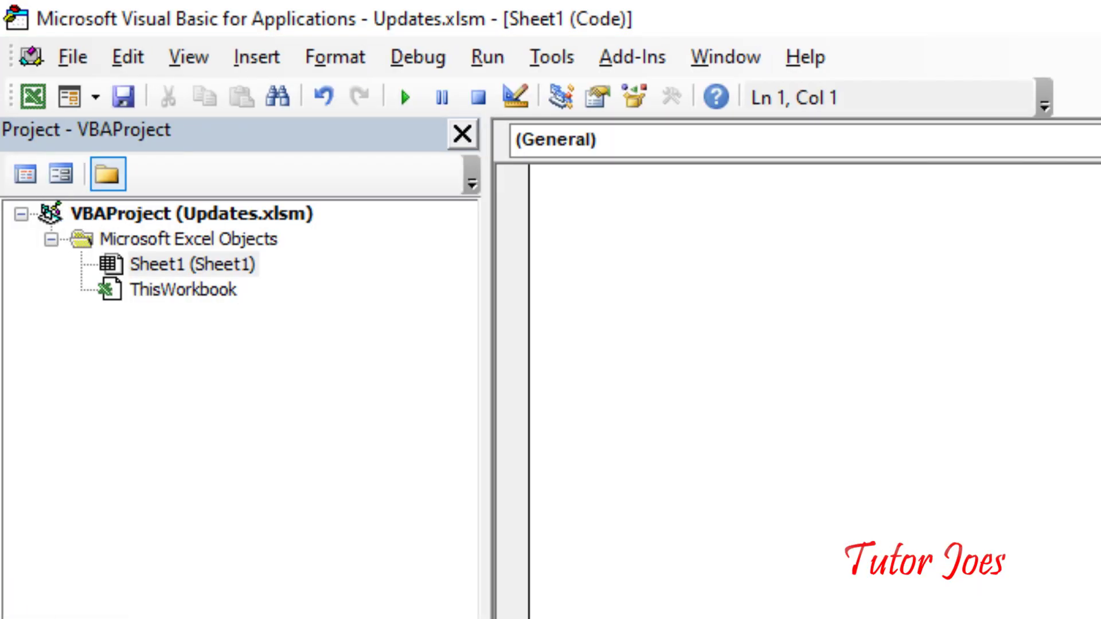
click(207, 265)
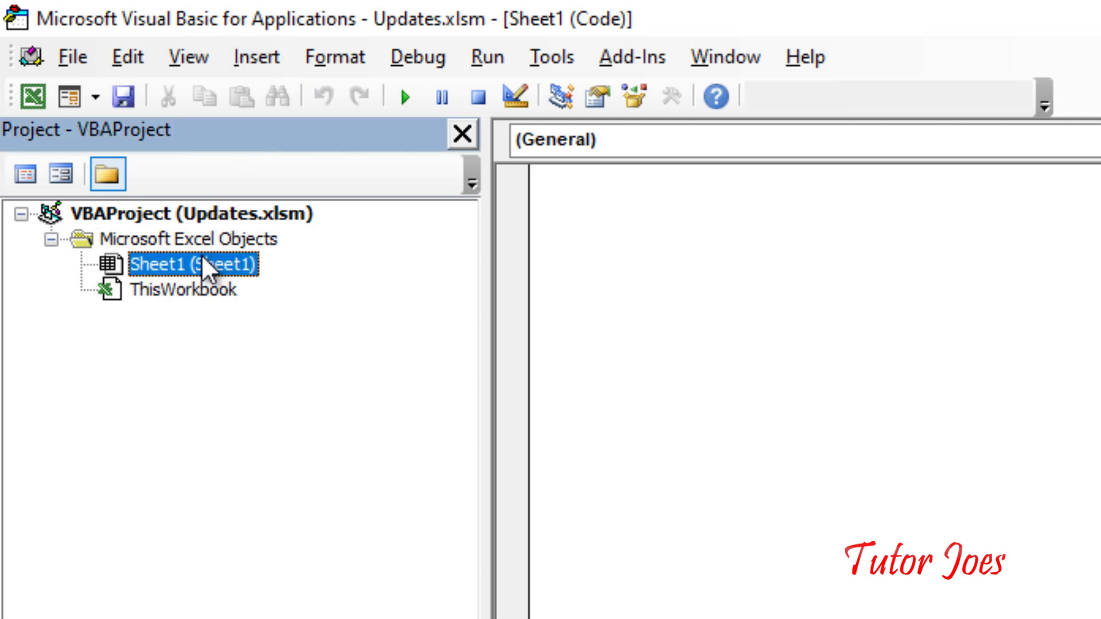
double_click(183, 268)
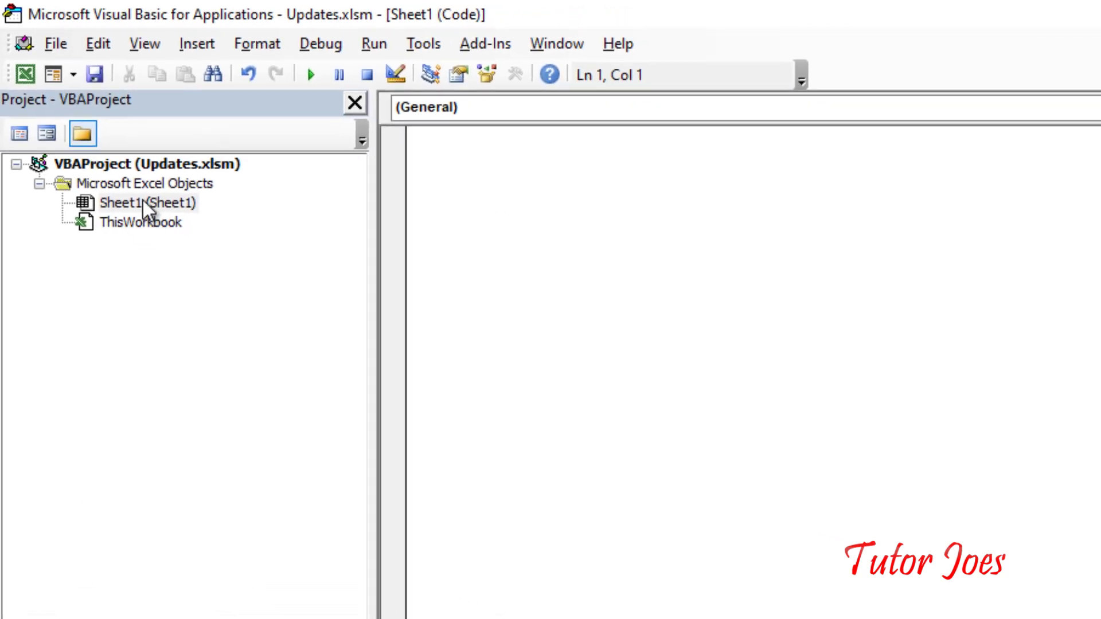
Step: Add an empty Worksheet_Change procedure and delete the Worksheet_SelectionChange stub
click(929, 75)
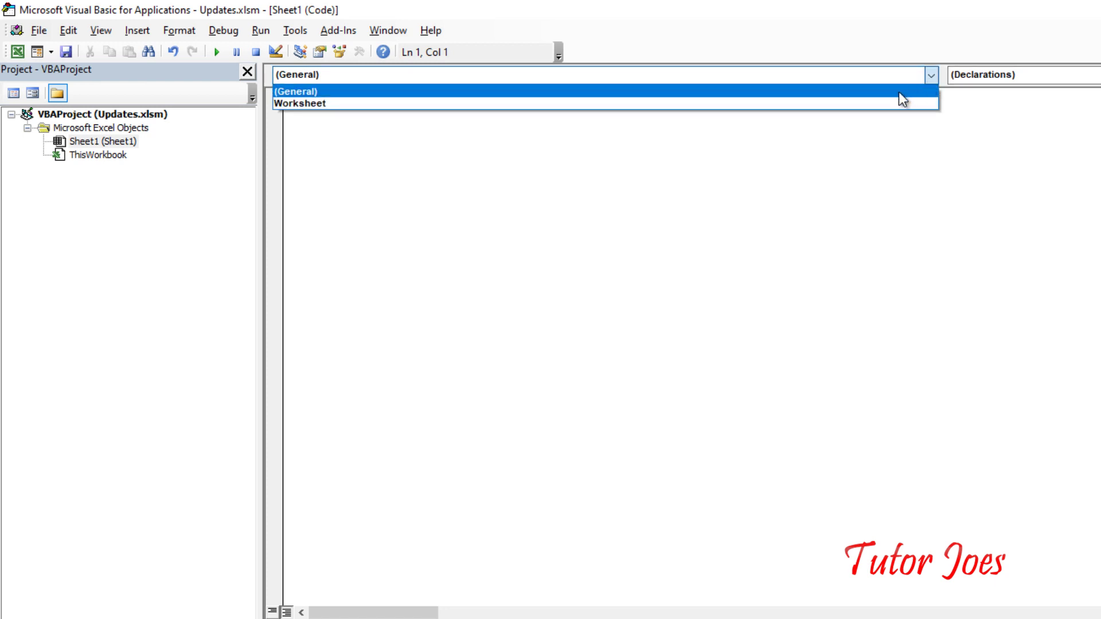
key(Return)
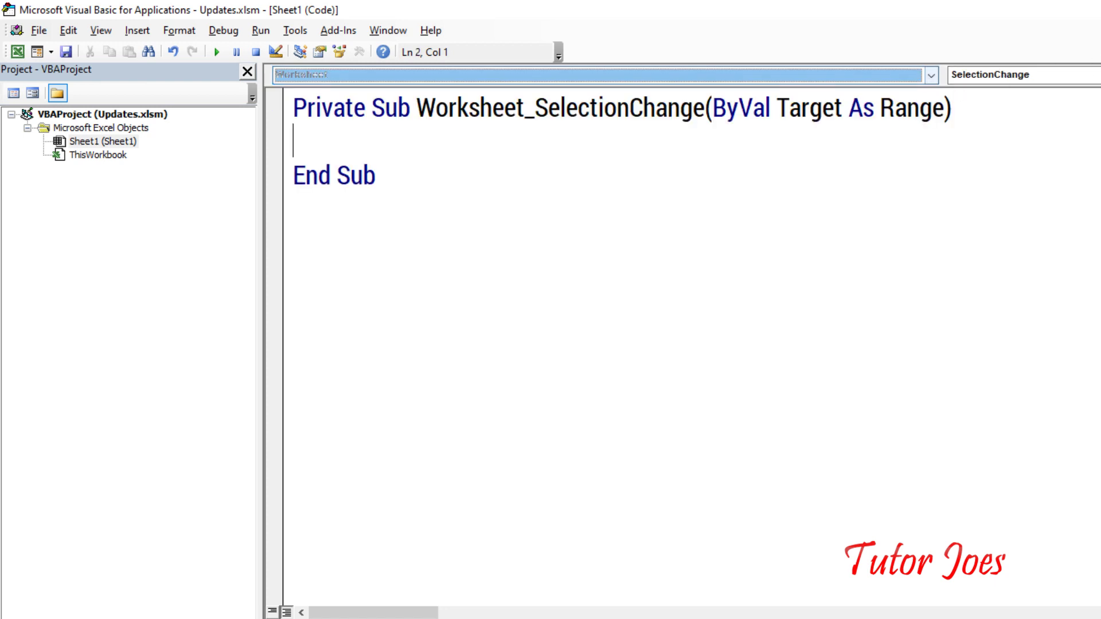
click(1089, 75)
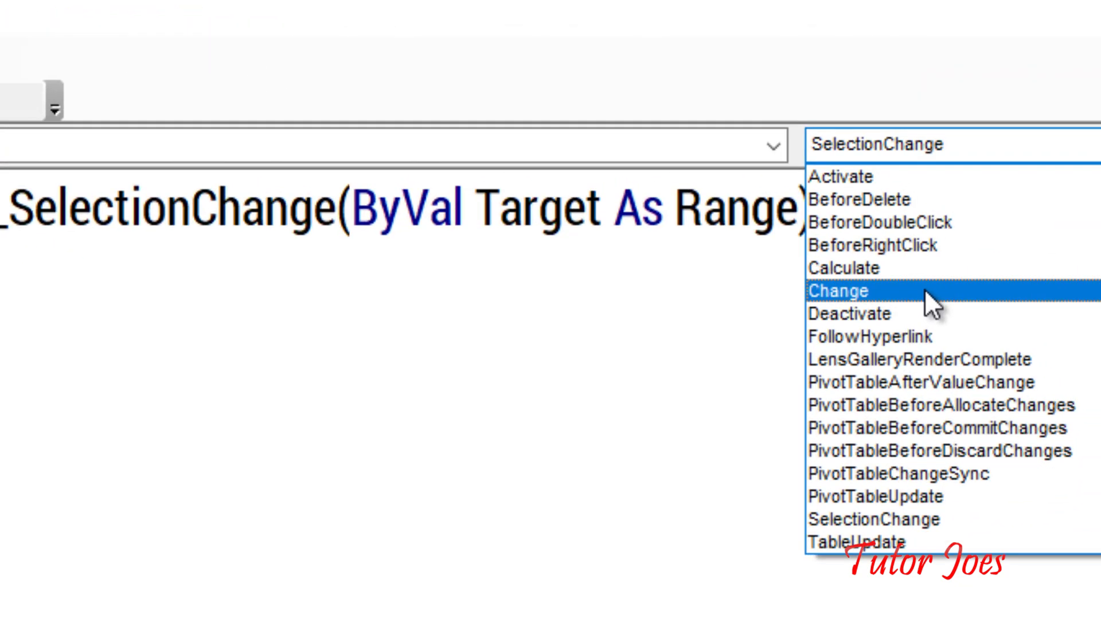
click(1001, 155)
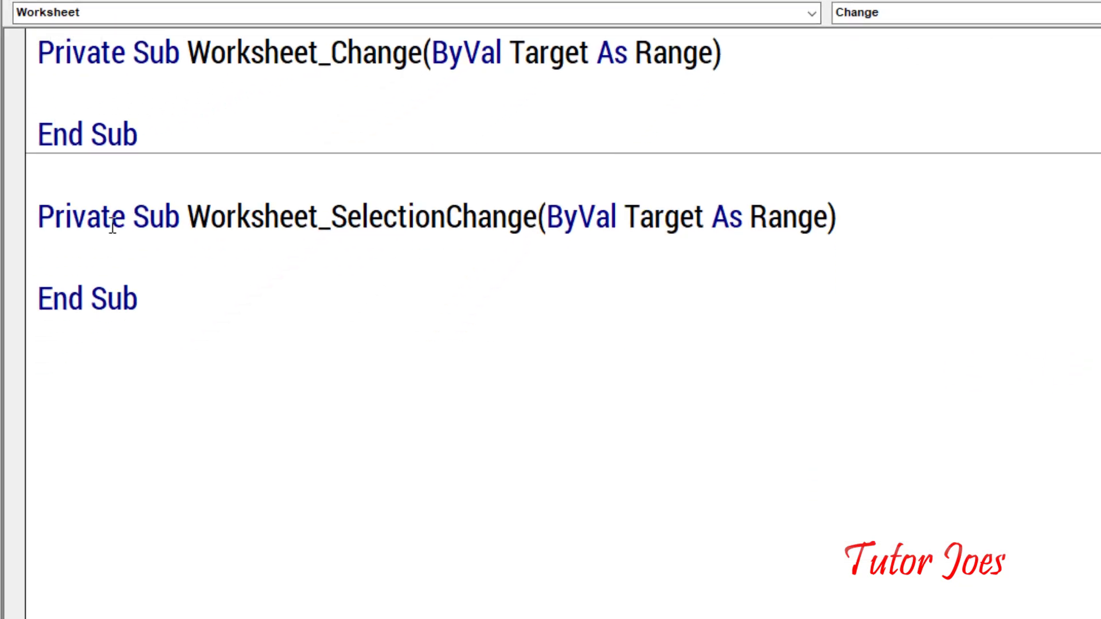
click(78, 180)
shift+click(189, 366)
key(Delete)
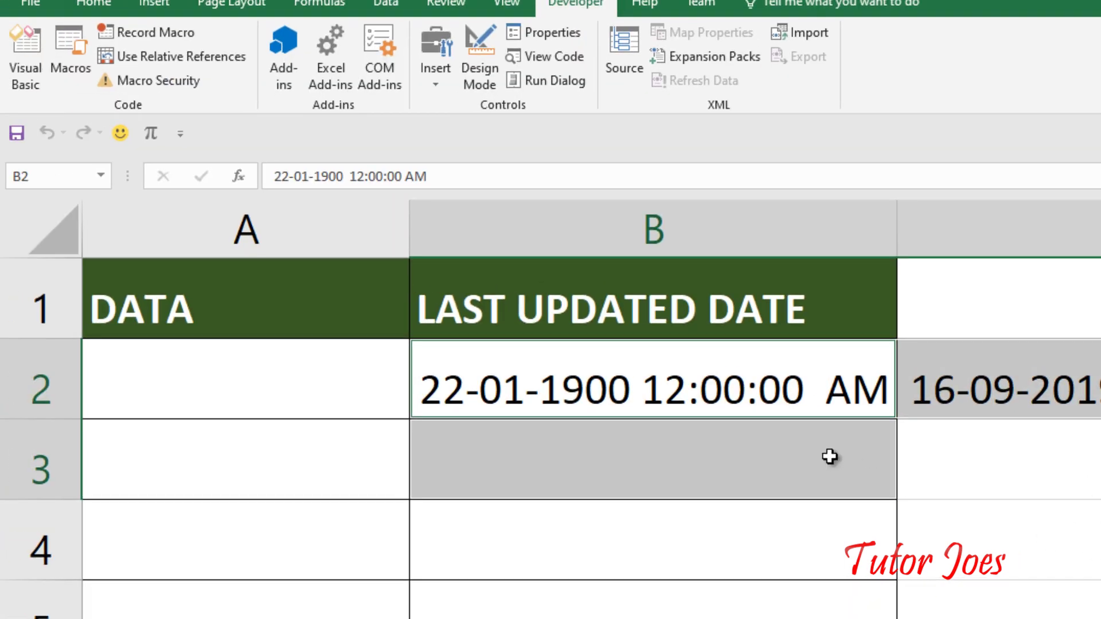
Step: Delete the leftover dates in B2:C2, then select A2 and the whole of column A
drag(757, 411, 975, 390)
key(Delete)
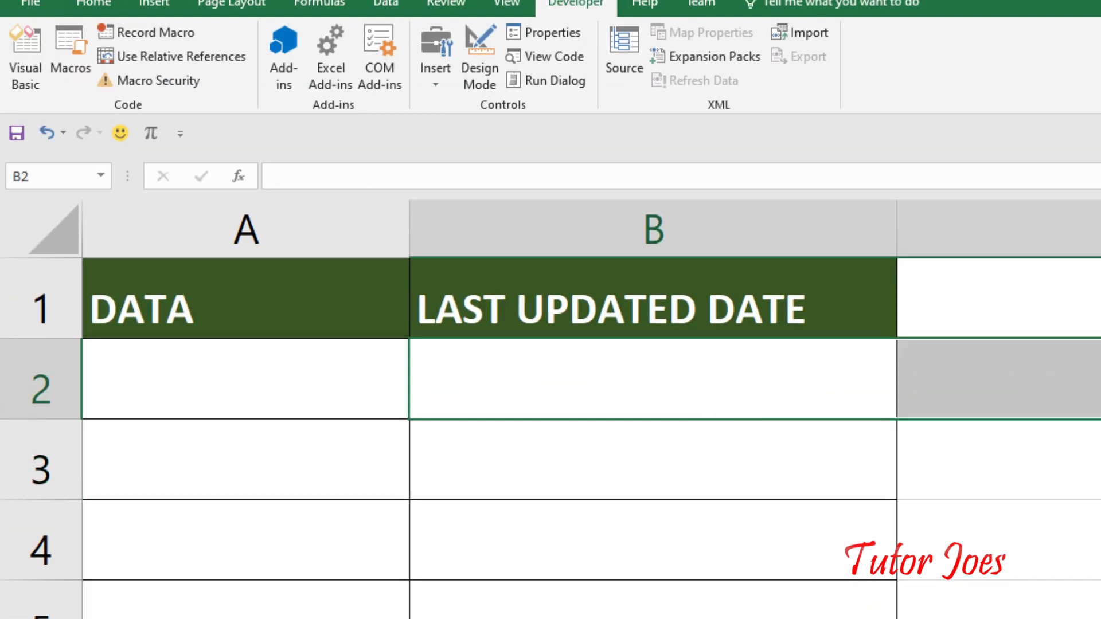
click(215, 372)
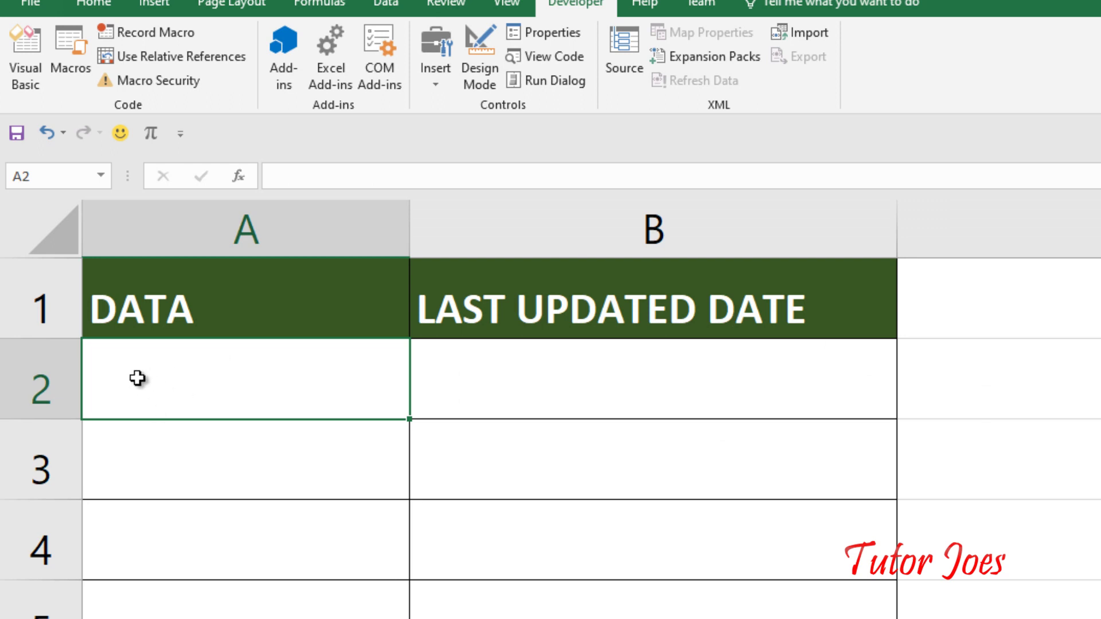
click(624, 381)
click(278, 195)
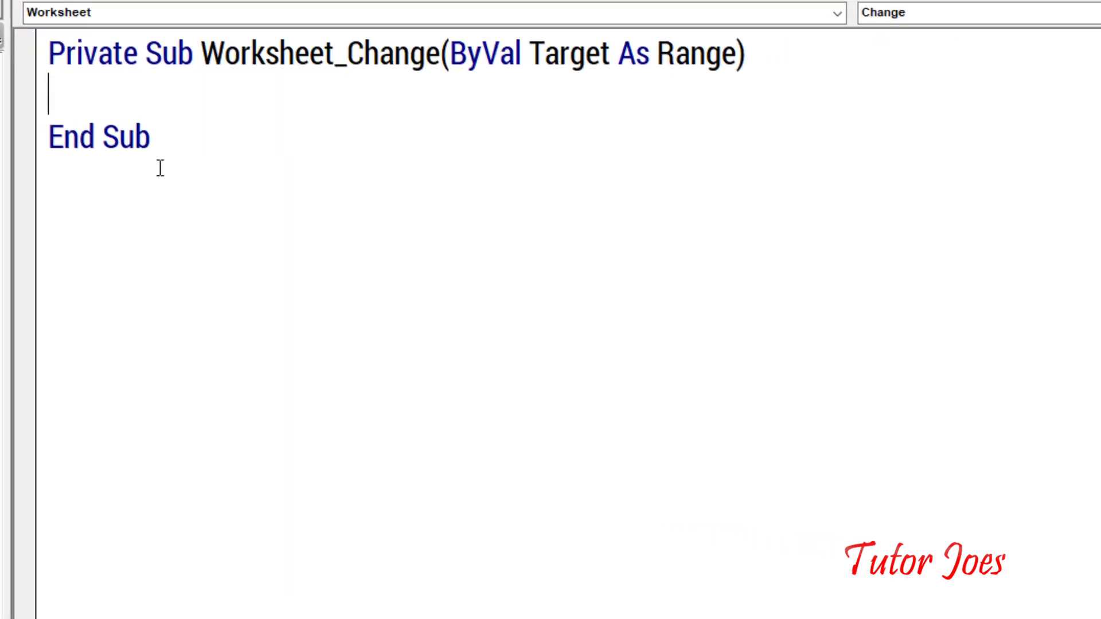
Step: Add 'If Target.Column <> 1 Then Exit Sub' as the first line of Worksheet_Change
text(If Target.Column <> 1 Then Exit Sub)
key(Return)
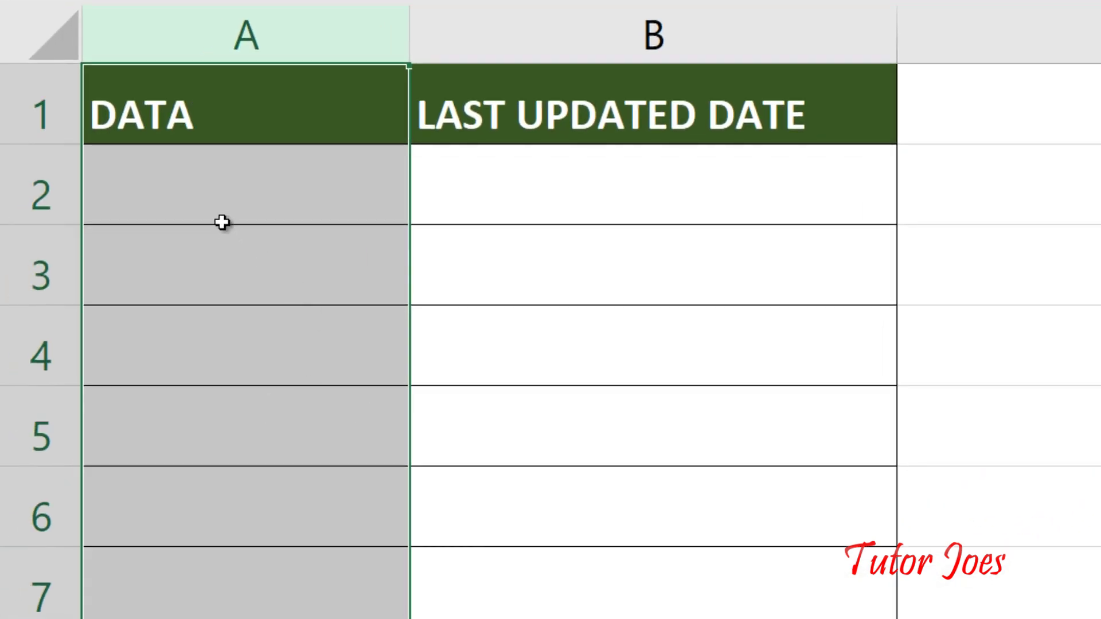
click(221, 221)
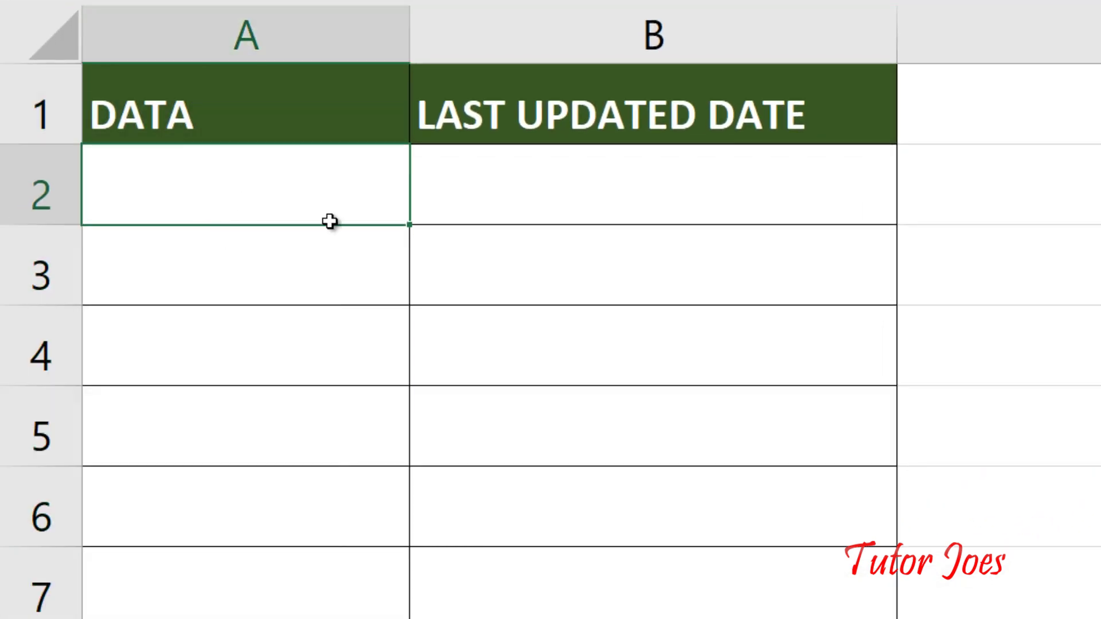
click(516, 207)
drag(234, 182, 241, 263)
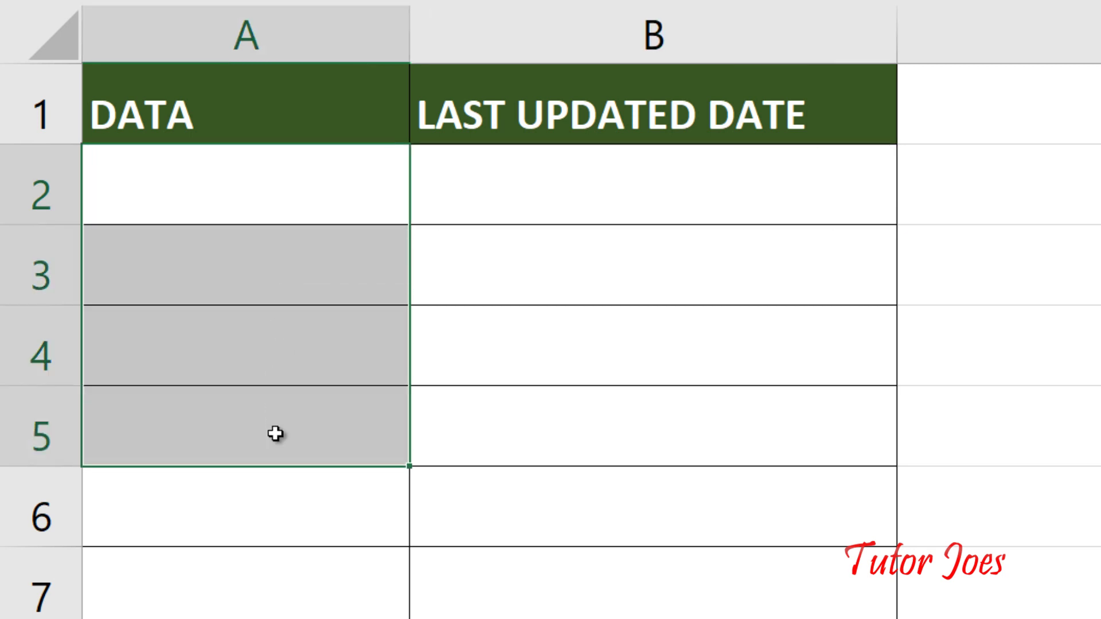
drag(271, 188, 280, 531)
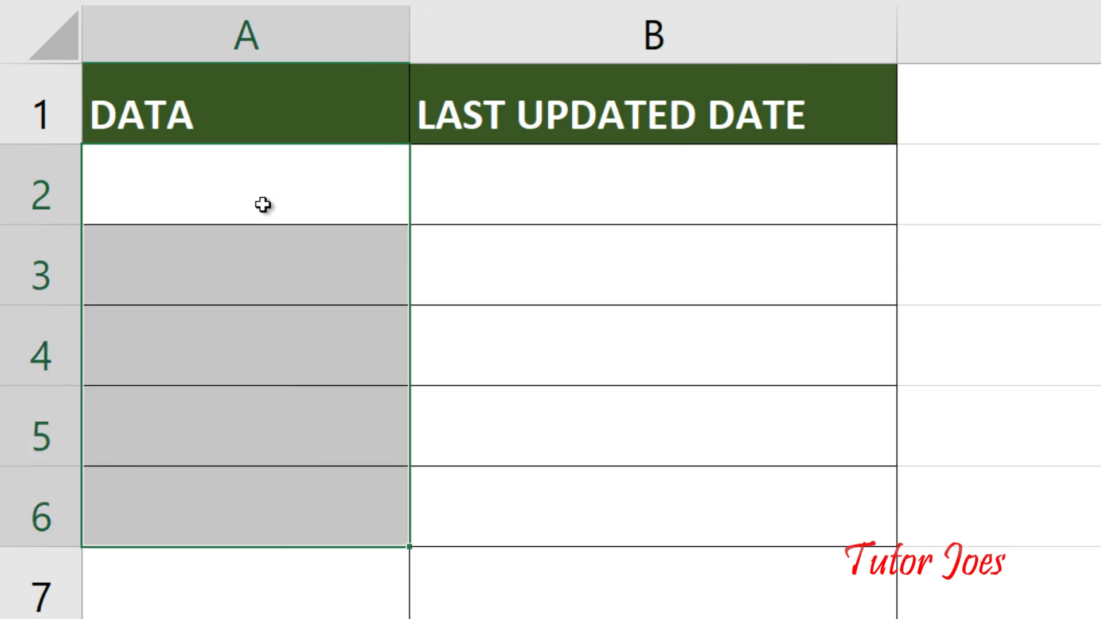
drag(248, 181, 260, 197)
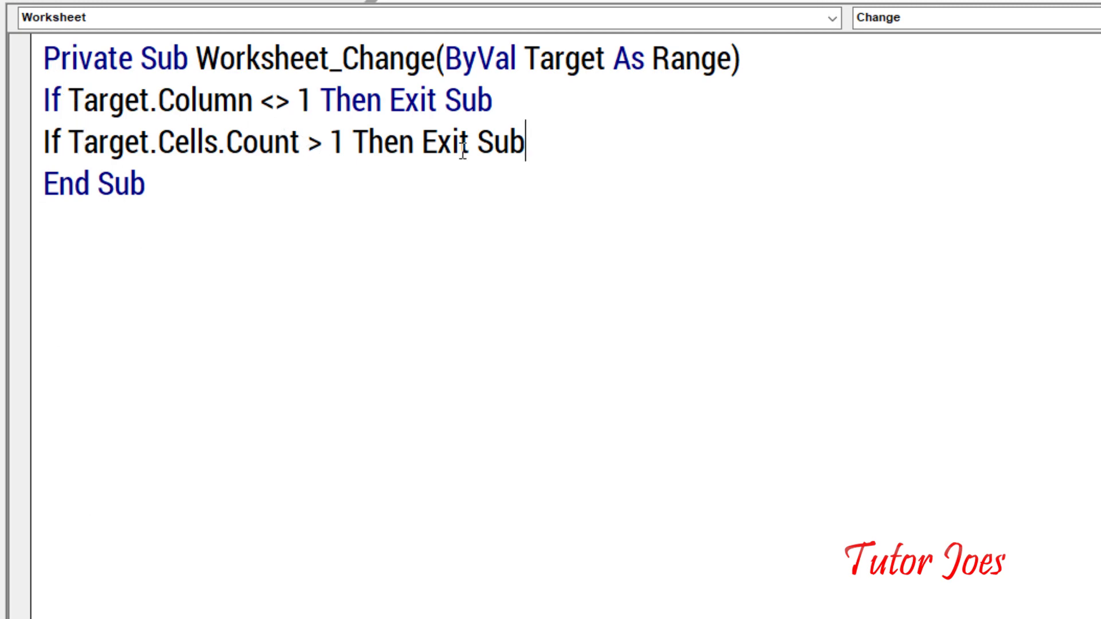
Step: Add a With line and an End With line below the checks, with a blank line between them
key(Return)
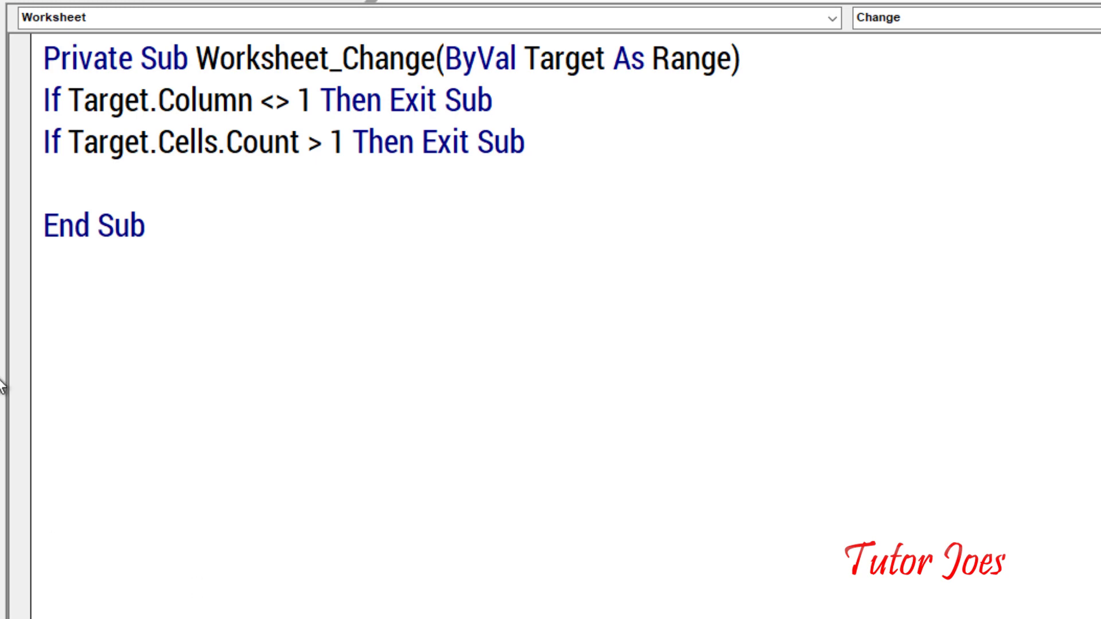
key(Return)
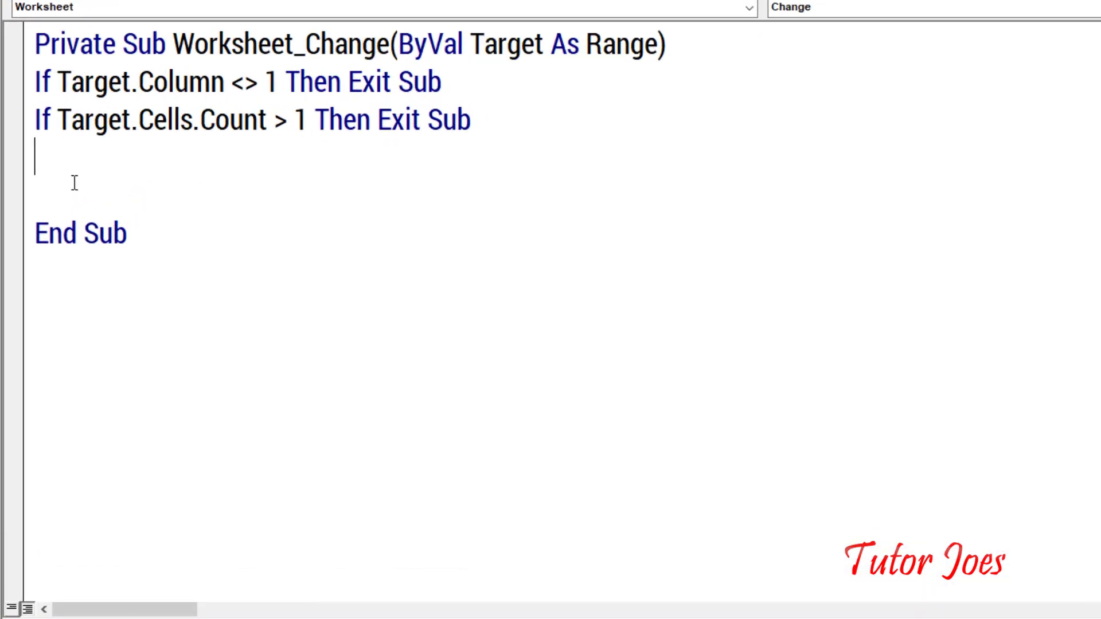
text(With)
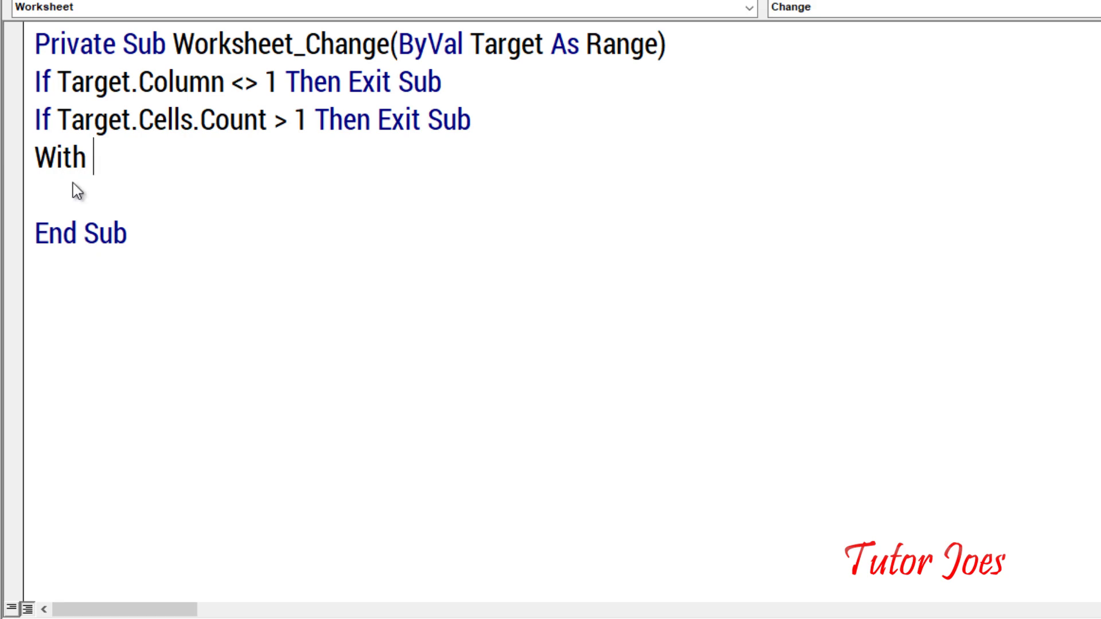
key(Return)
key(Return)
text(En)
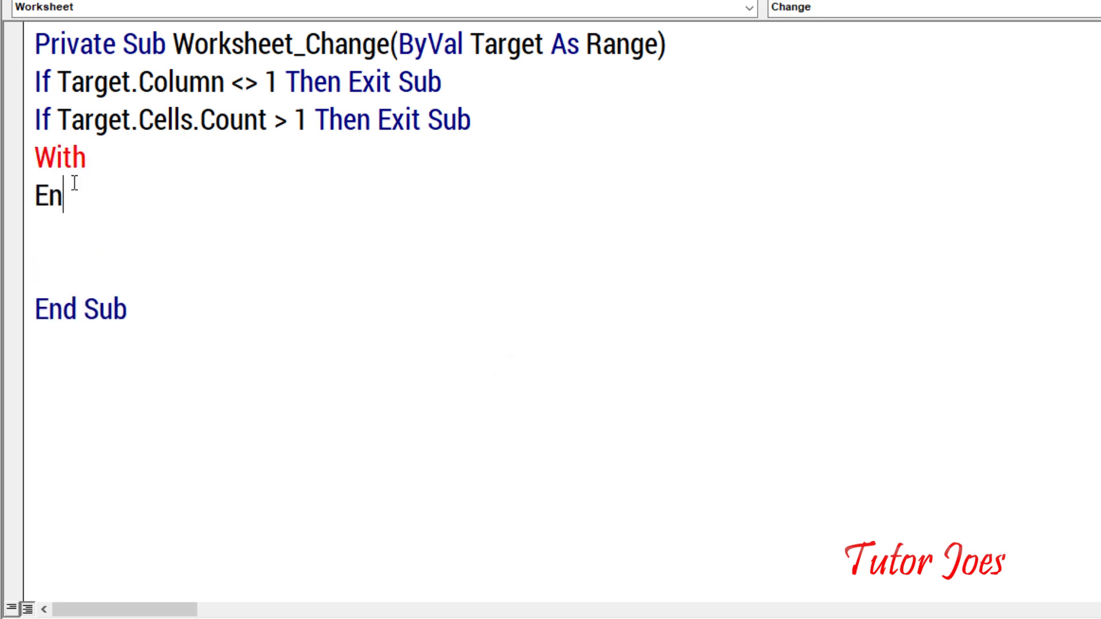
text(d W)
text(ith)
key(Return)
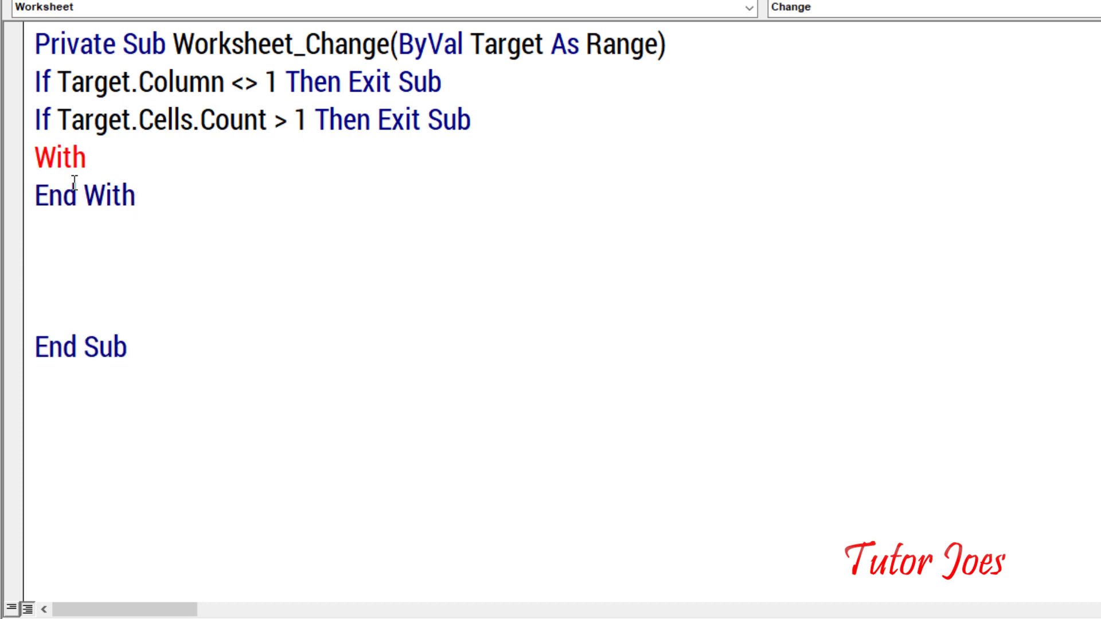
key(Return)
key(Up)
key(Up)
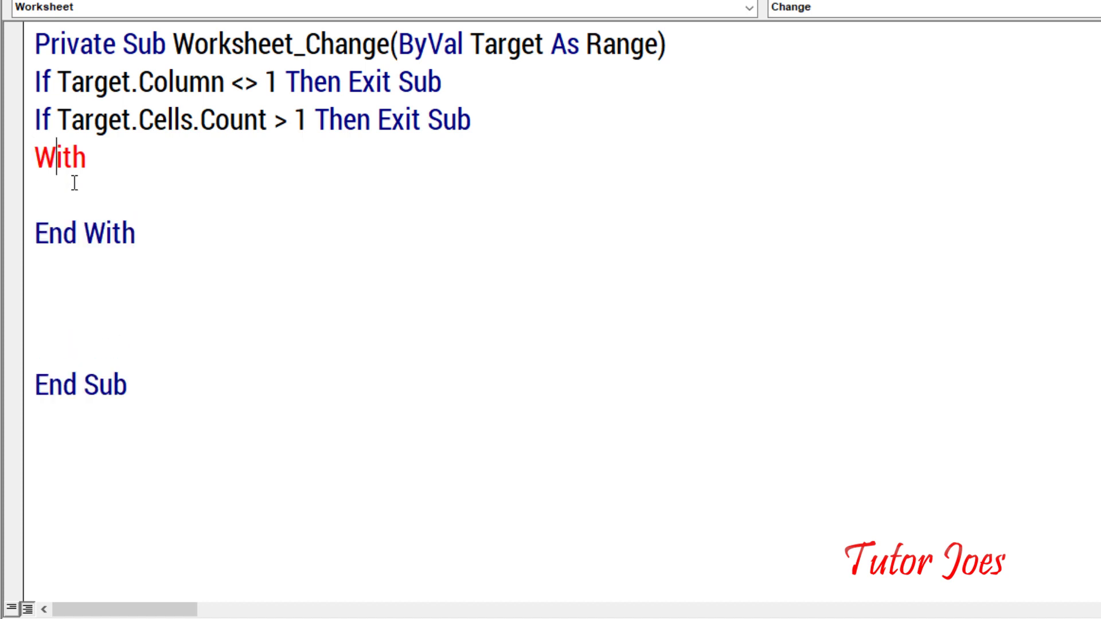
key(Right)
key(Right)
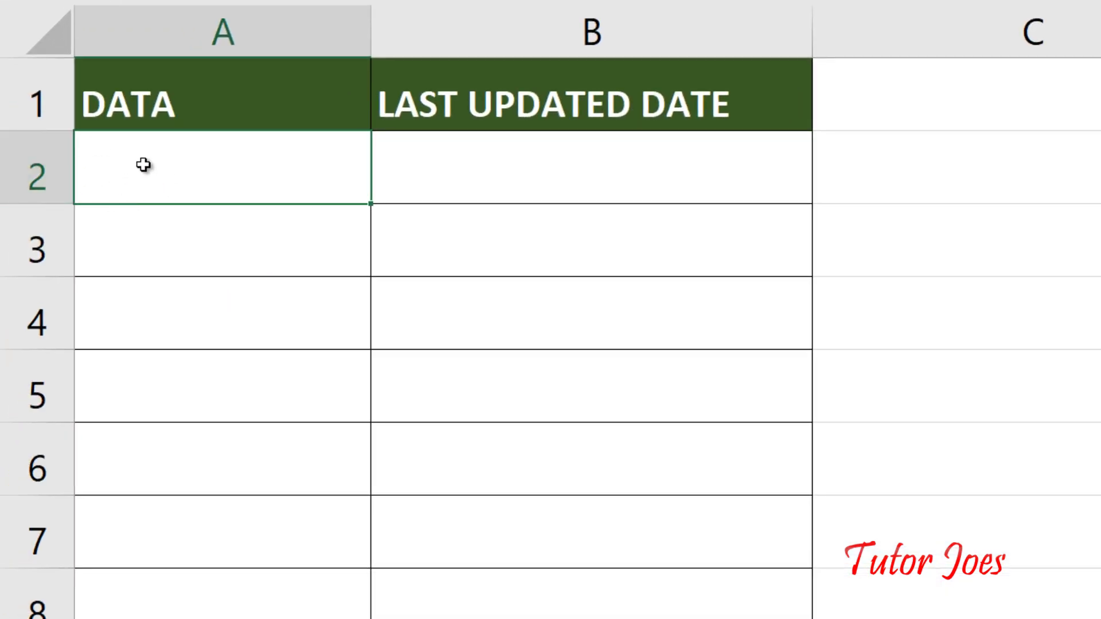
click(496, 168)
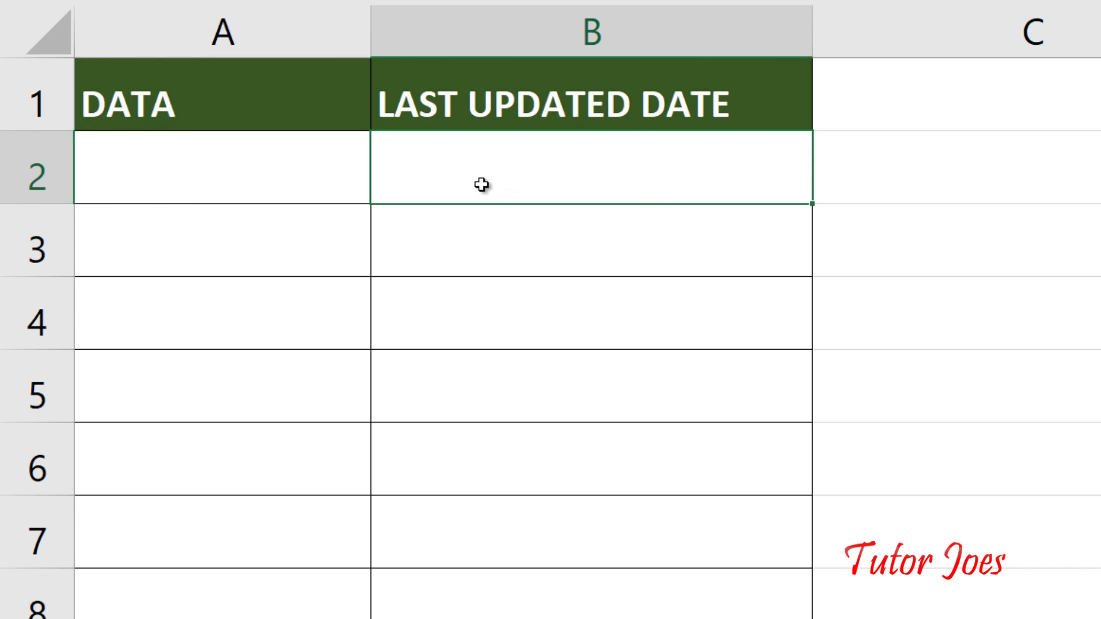
click(233, 246)
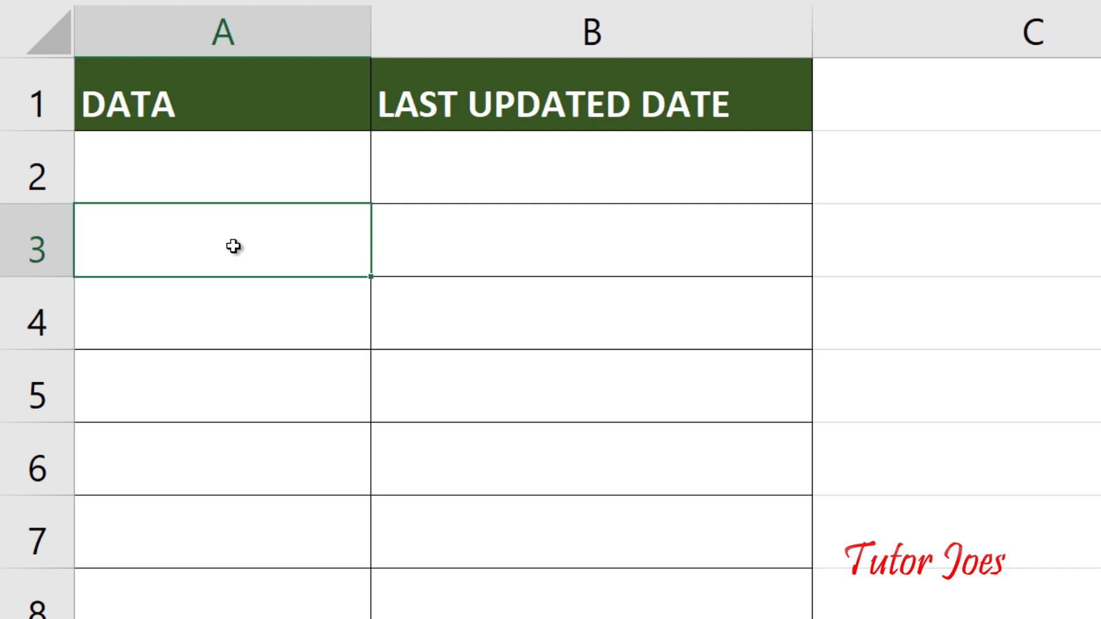
click(545, 252)
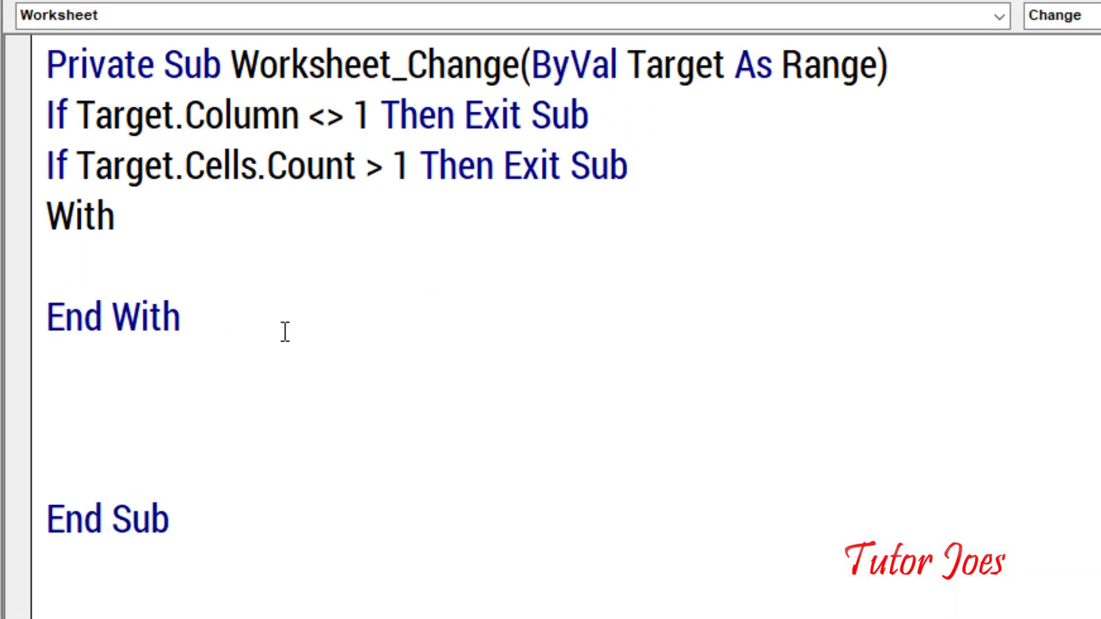
Step: Complete the line as 'With Target.Offset(0, 1)' using IntelliSense, then start a new line
text( Ta)
key(ctrl+space)
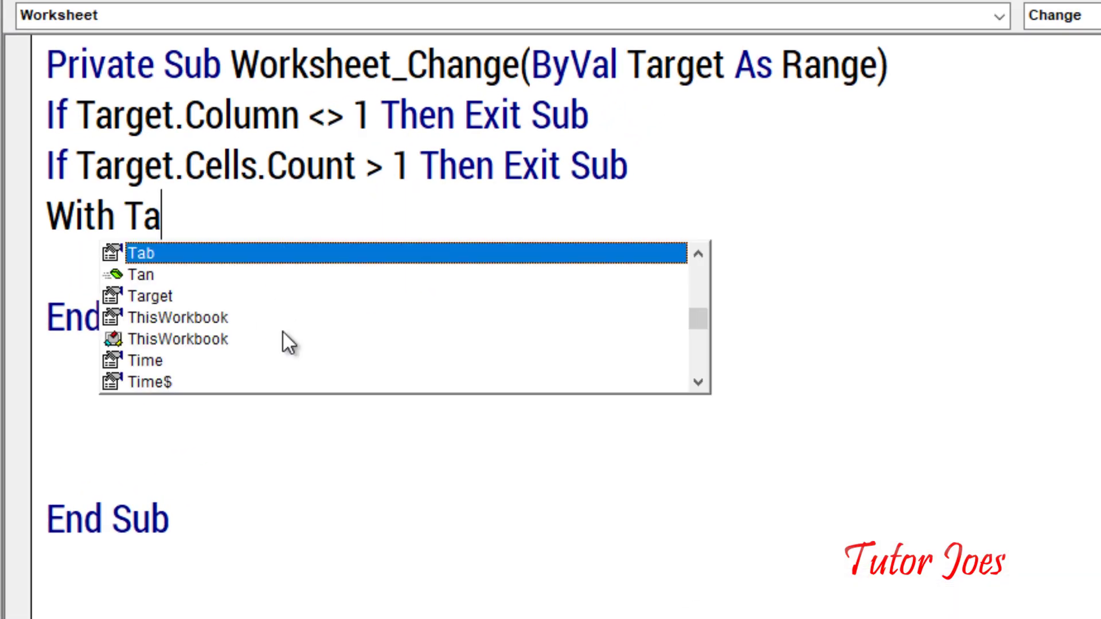
key(Down)
key(Down)
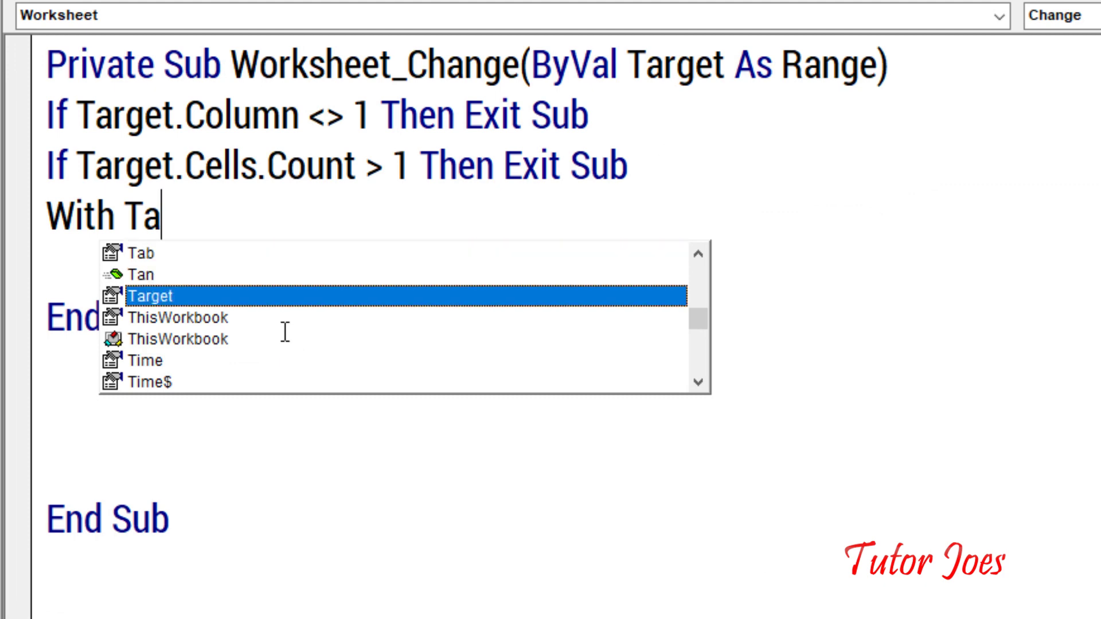
key(BackSpace)
text(.)
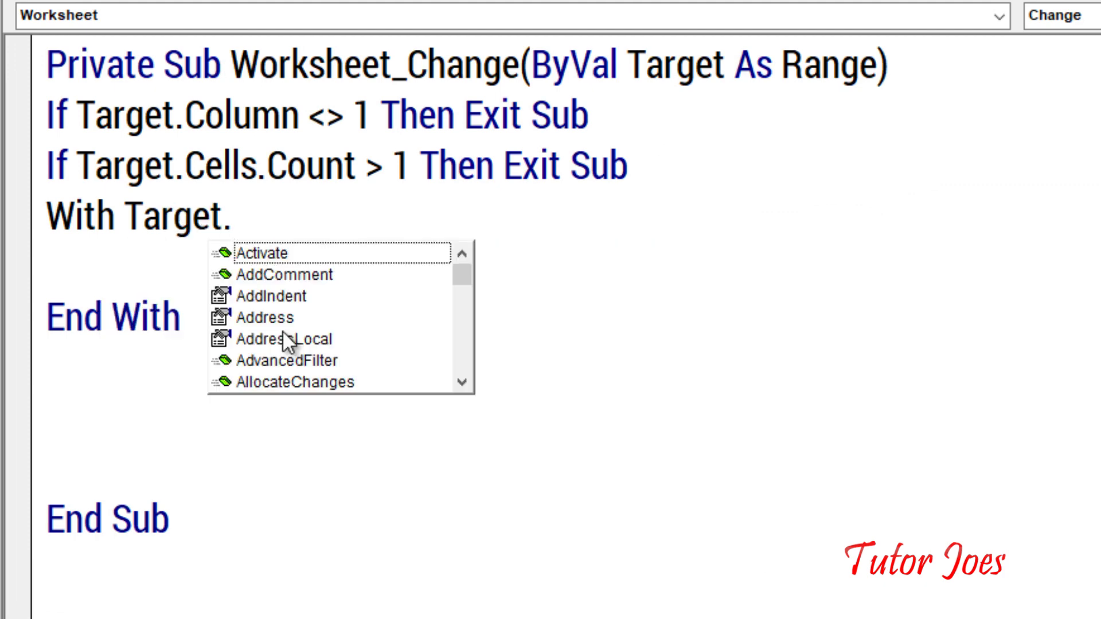
text(p)
key(BackSpace)
text(of)
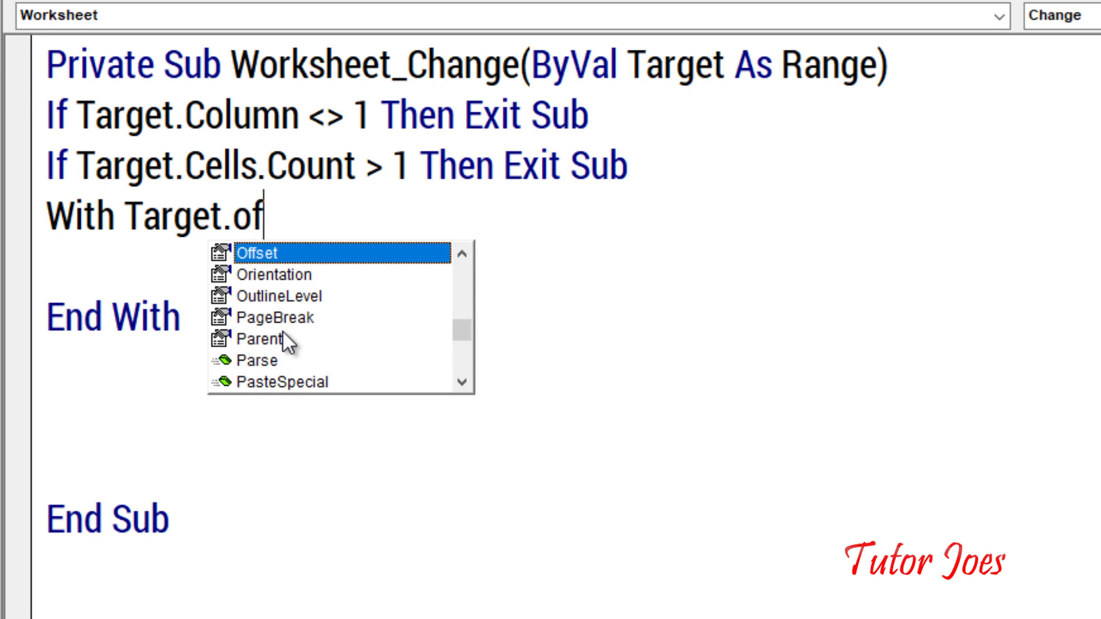
text(f )
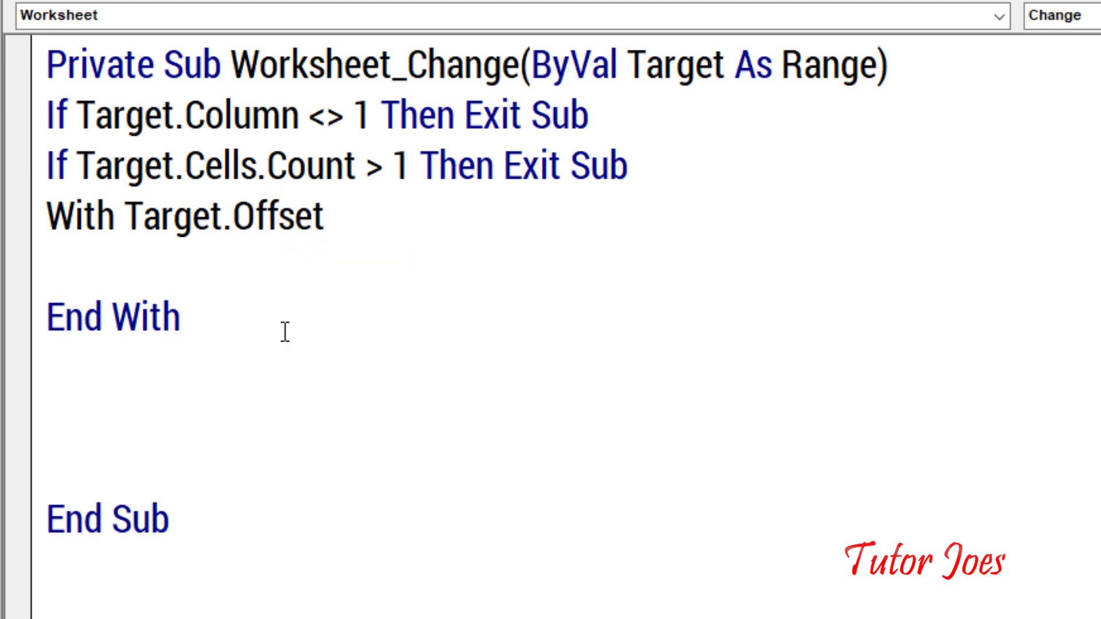
text((0)
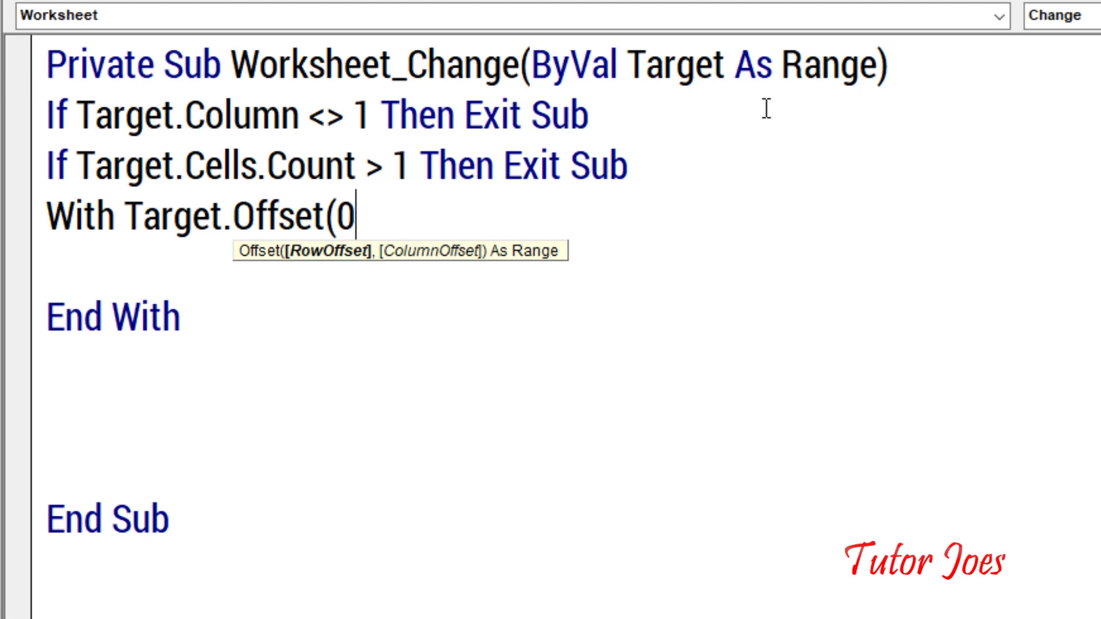
text(,1)
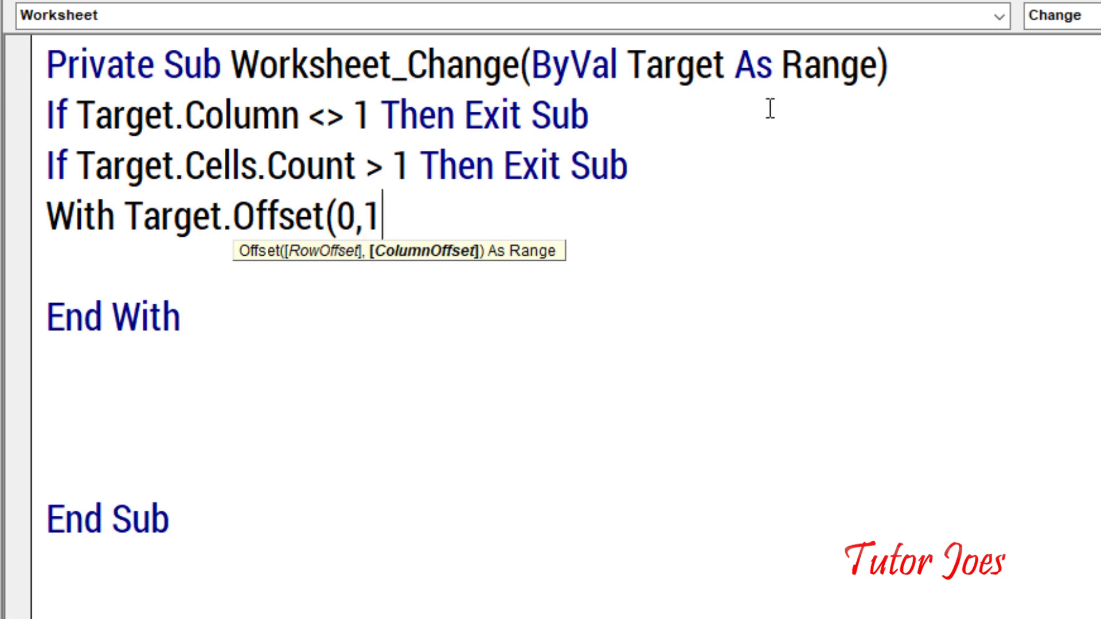
text())
key(Return)
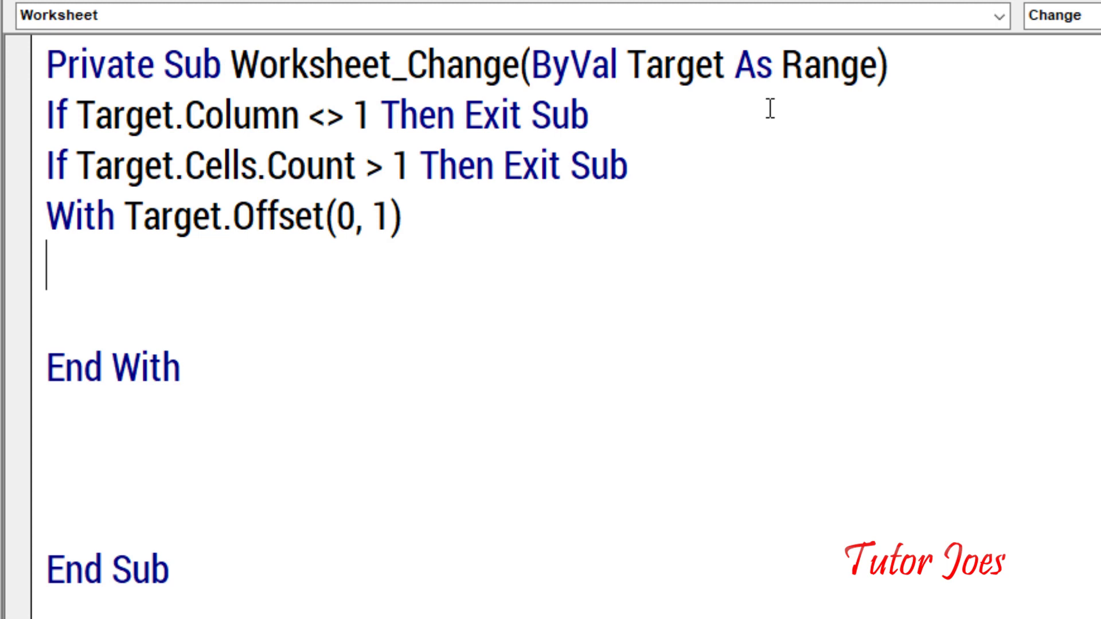
Step: Add '.Value = Now' inside the With block
text(.)
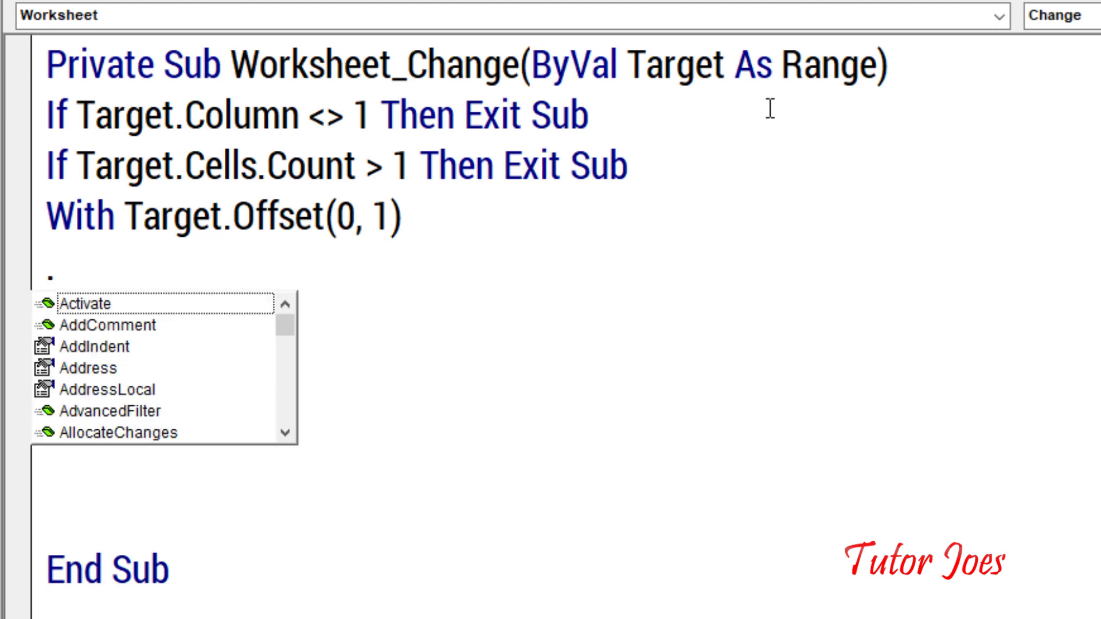
text(Val)
key(Down)
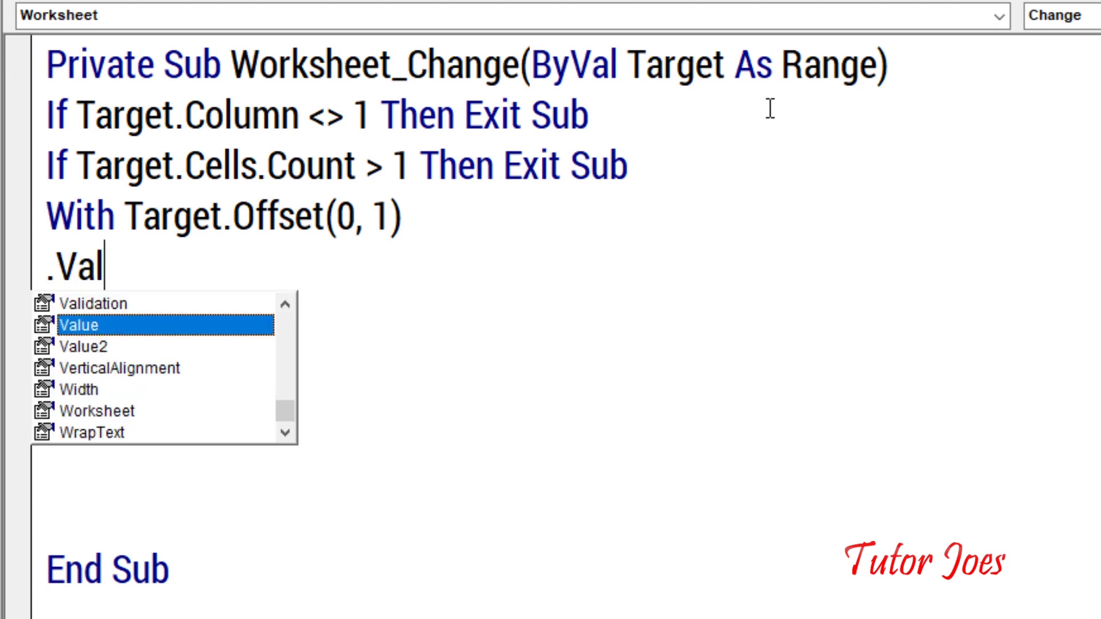
key(Tab)
text(=Now)
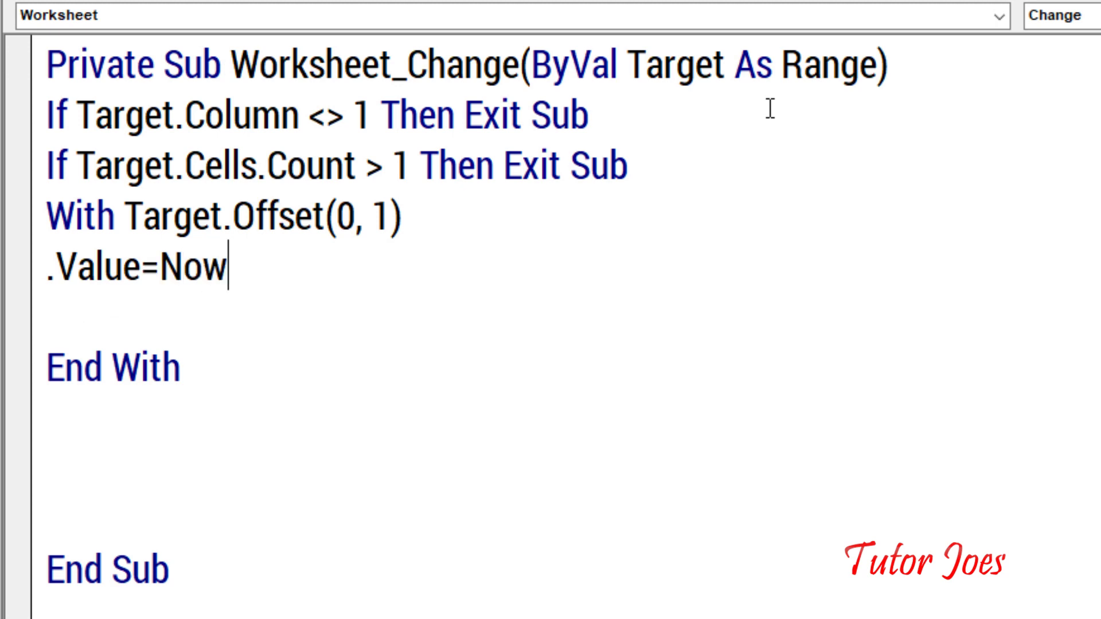
key(Return)
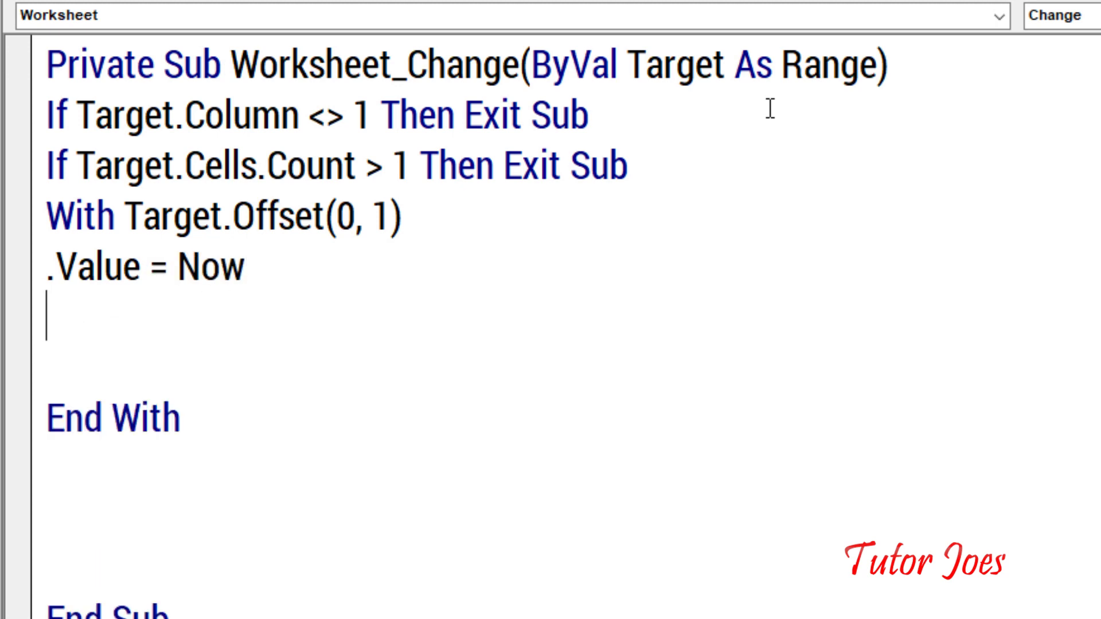
Step: Add '.NumberFormat = "DD-MM-YYYY hh:mm:ss AM/PM"' below the Value line
text(.)
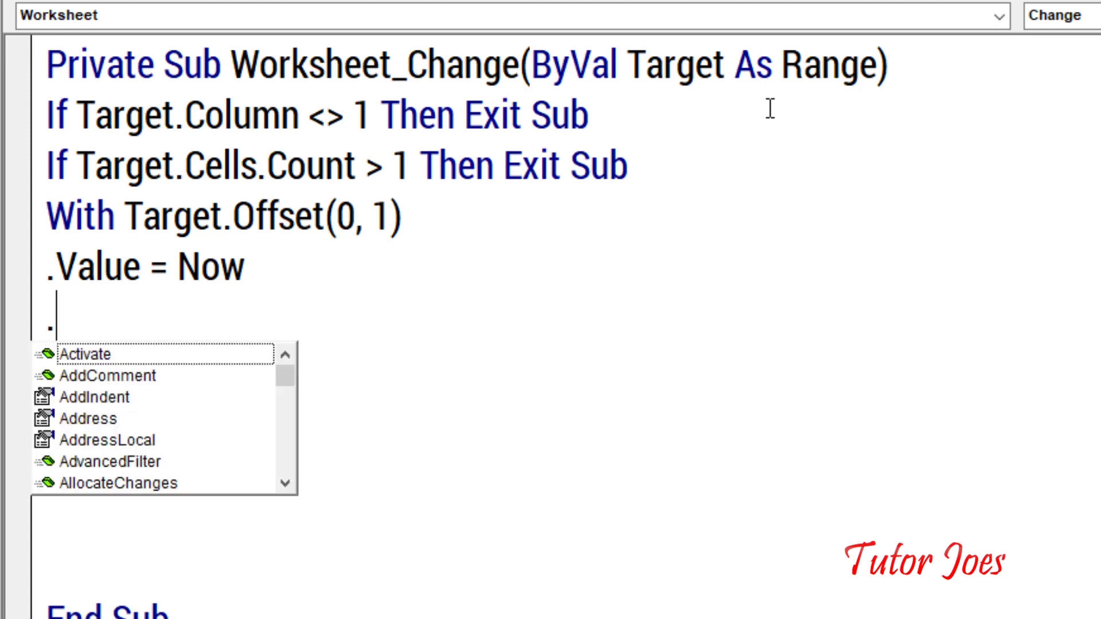
text(Num)
key(Tab)
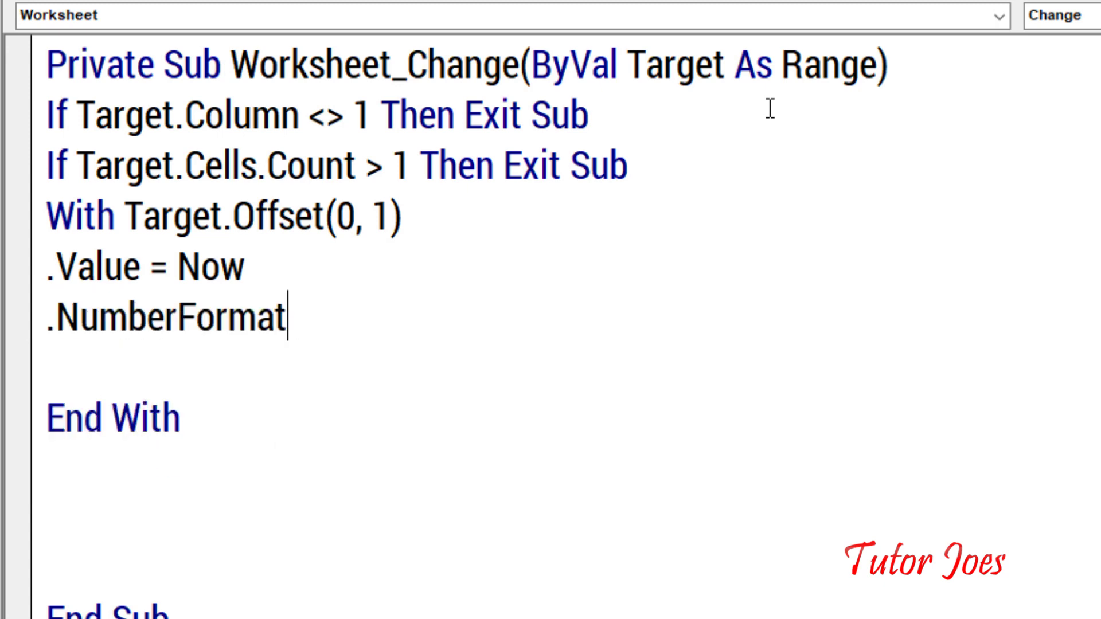
text(=)
text("D)
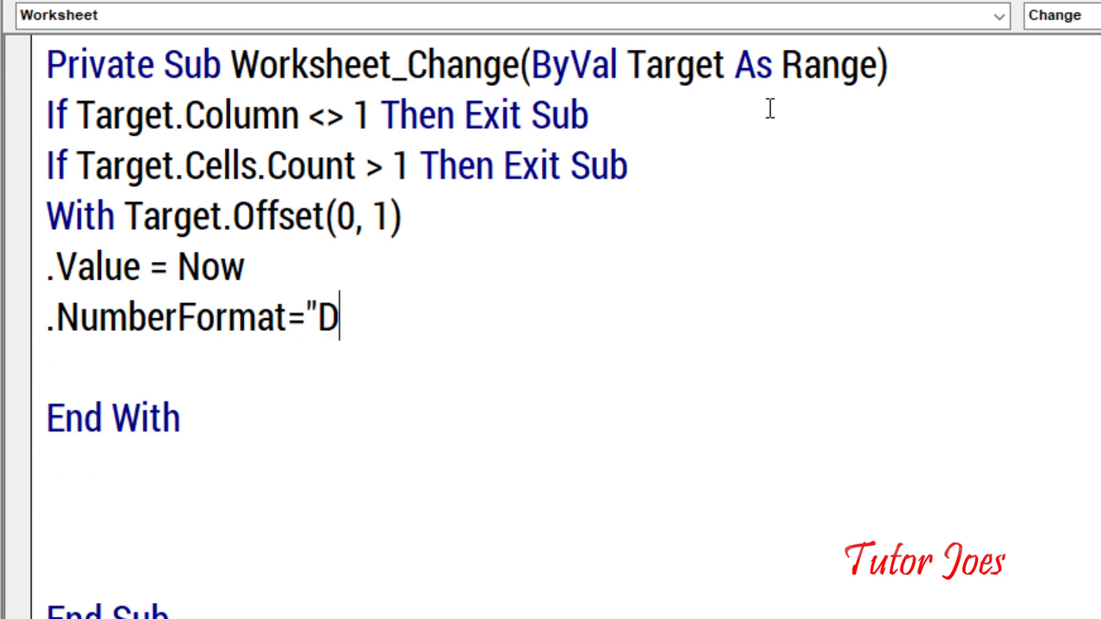
text(A)
key(BackSpace)
text(D-)
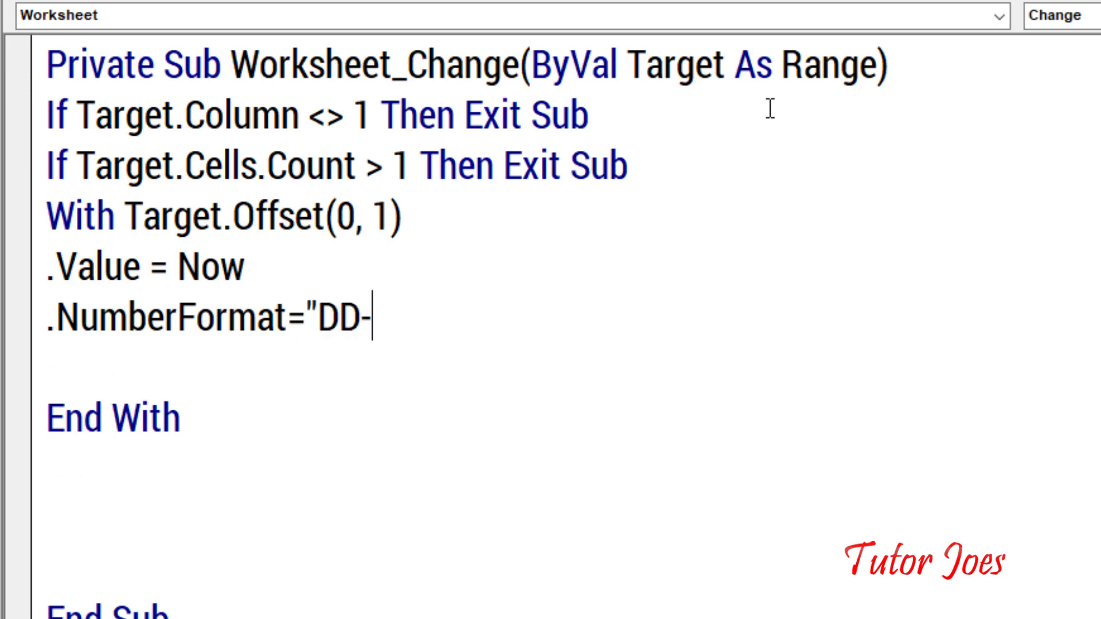
text(MM-)
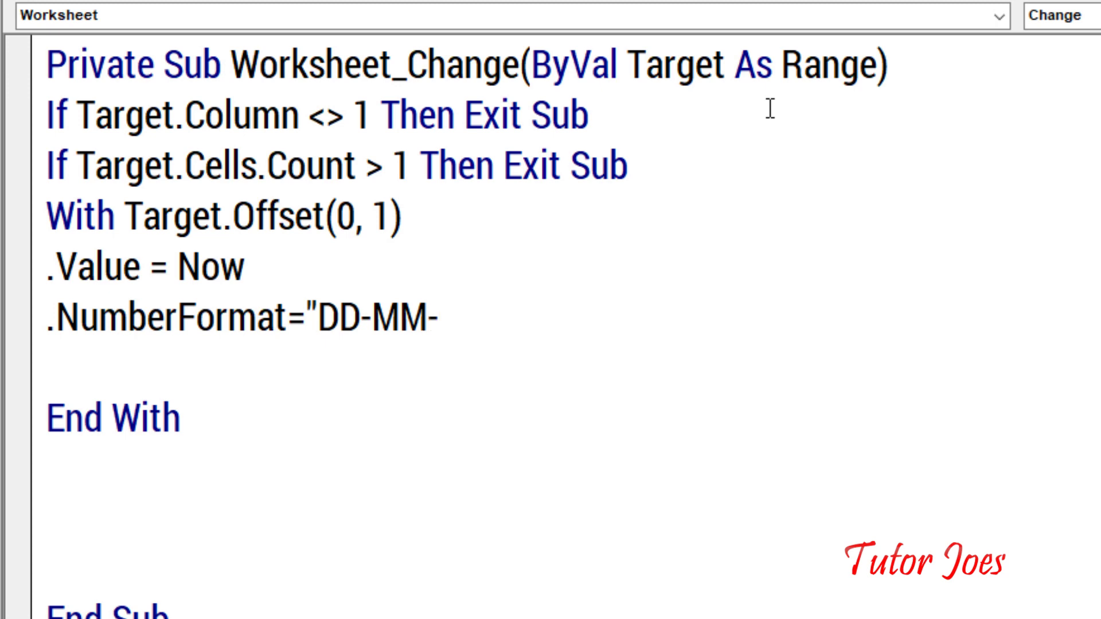
text(YYYY)
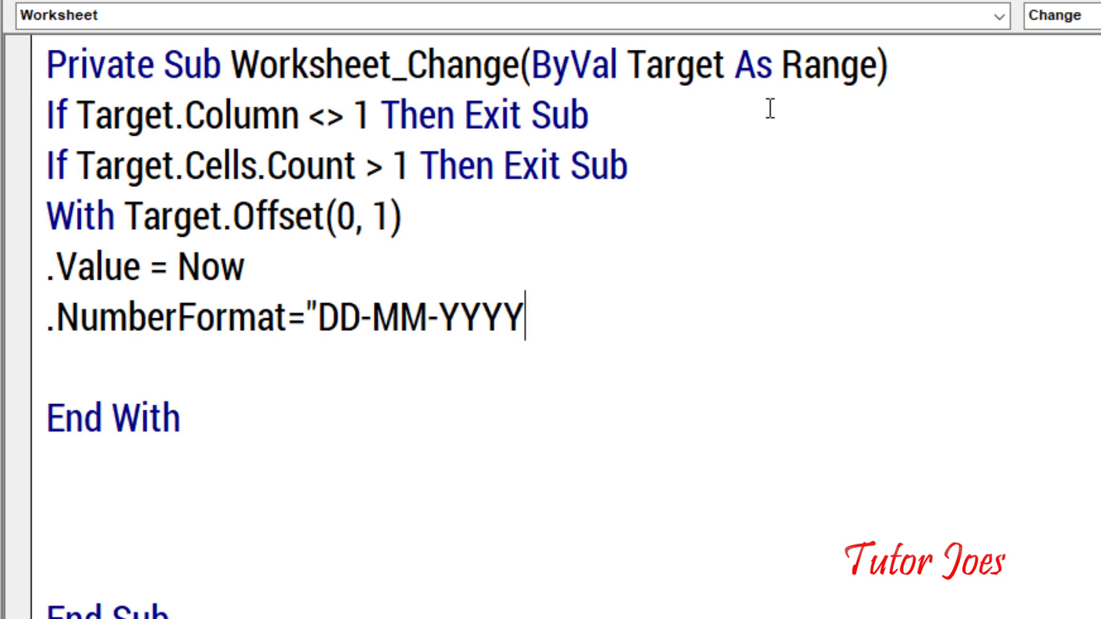
text( hh)
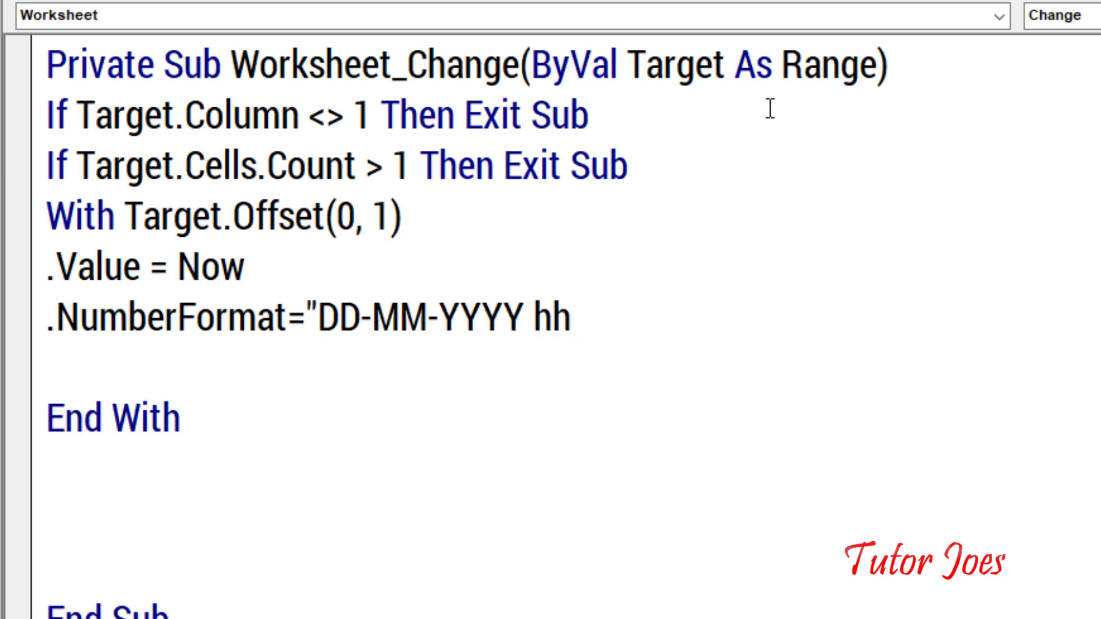
text(:m)
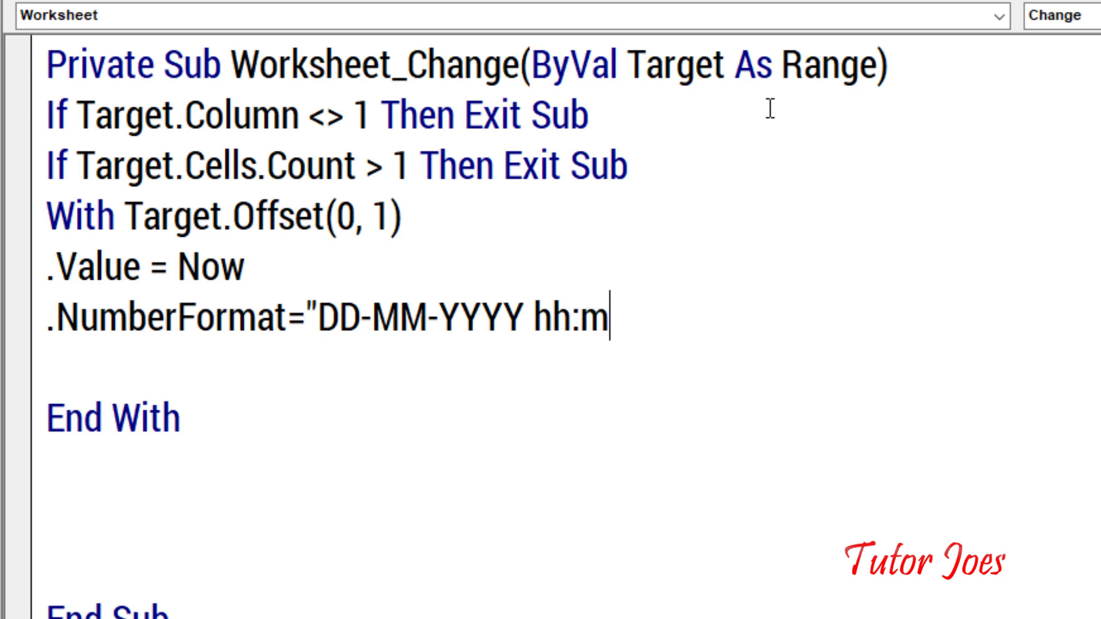
text(m:ss)
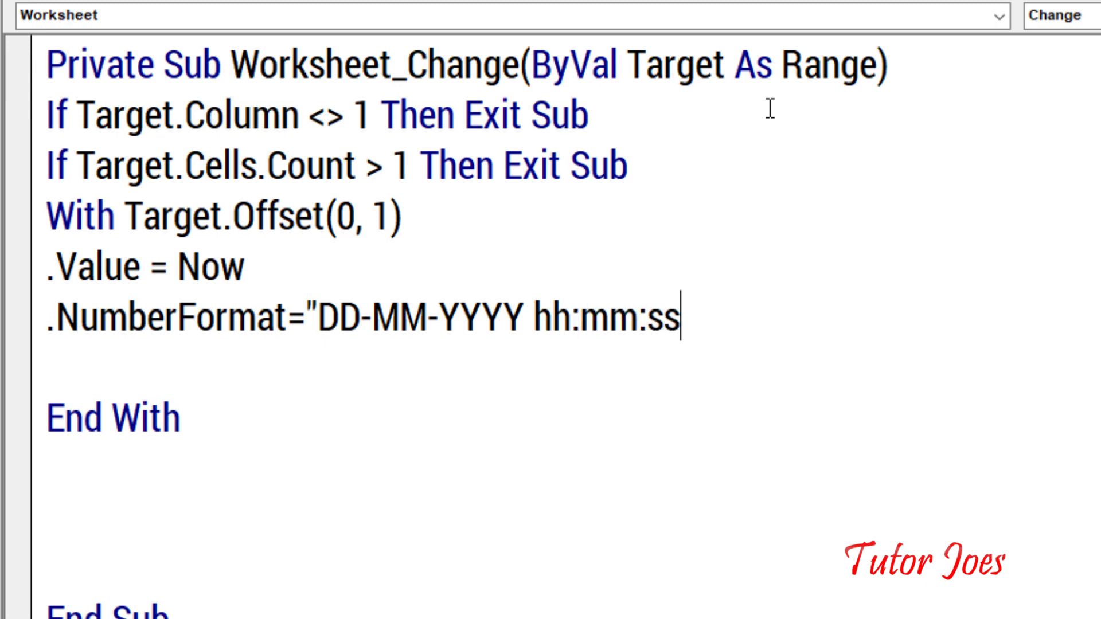
text( A)
text(M/PM)
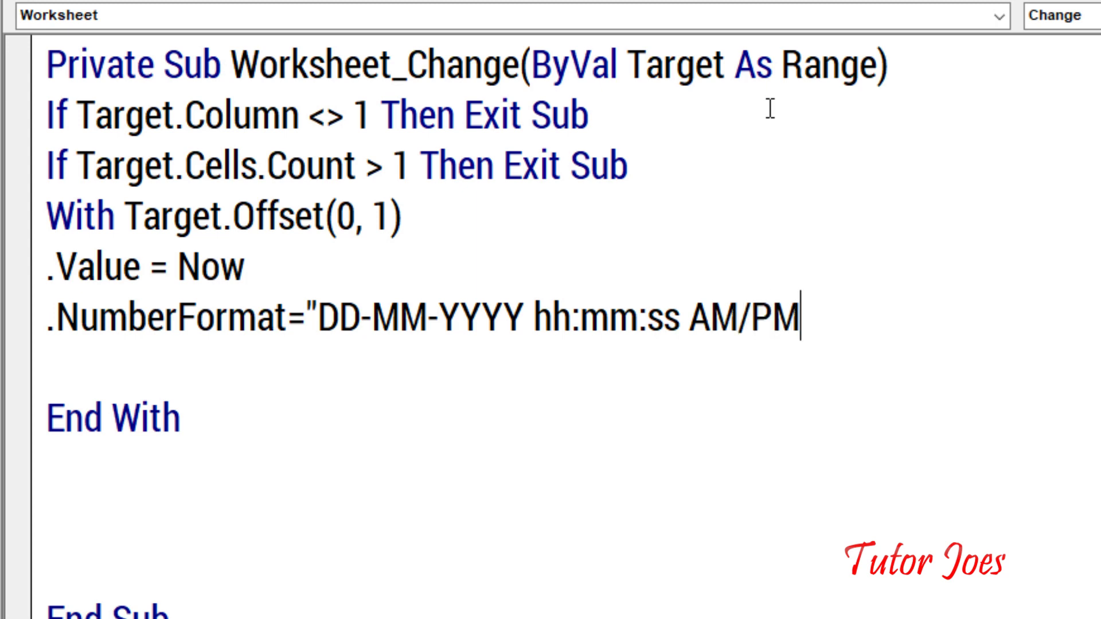
text(")
key(Return)
Step: Remove the blank lines before End With and End Sub in Worksheet_Change
key(BackSpace)
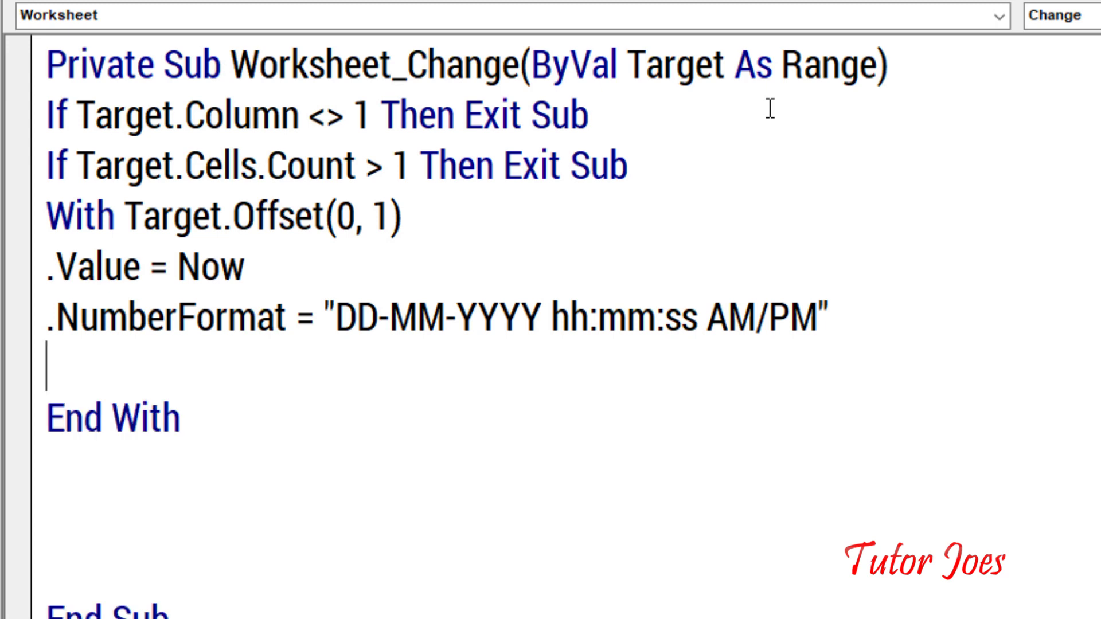
key(BackSpace)
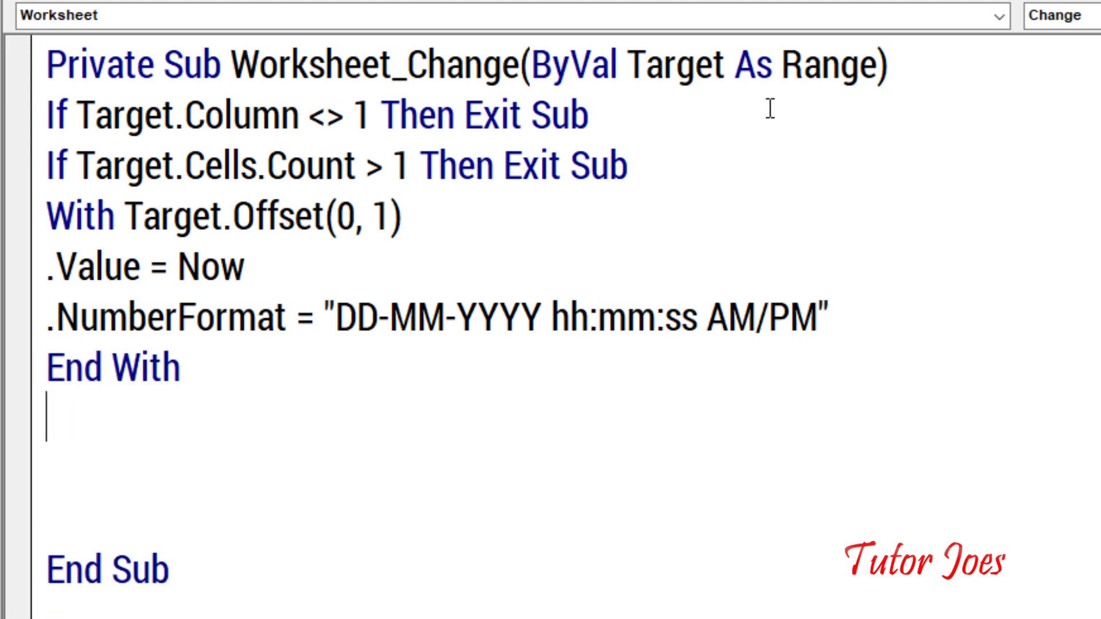
key(Delete)
key(Delete)
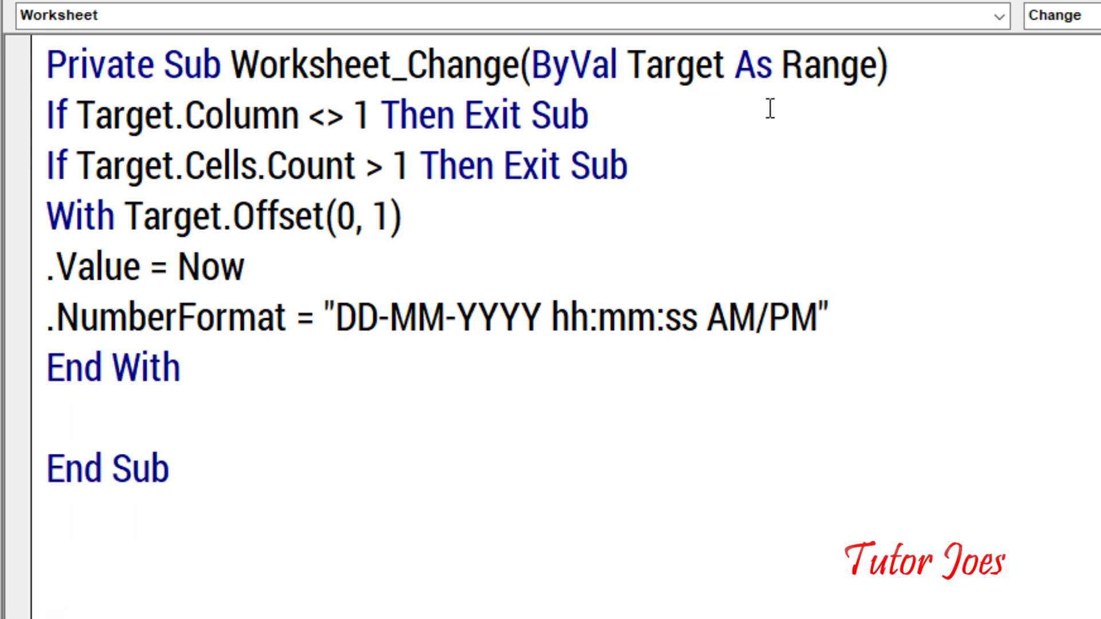
key(Delete)
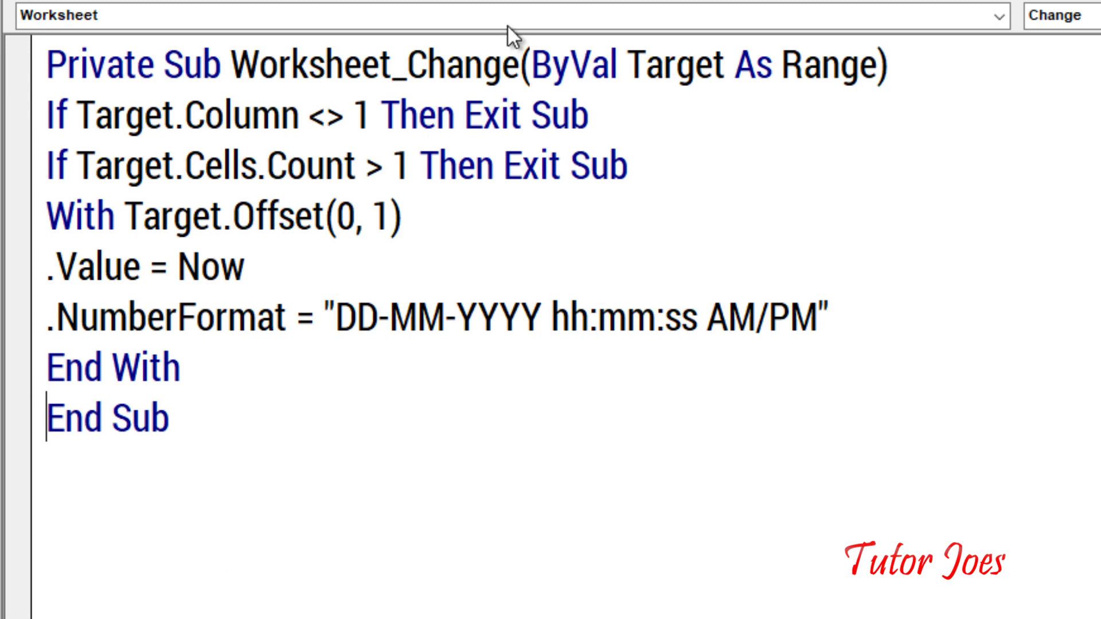
double_click(363, 64)
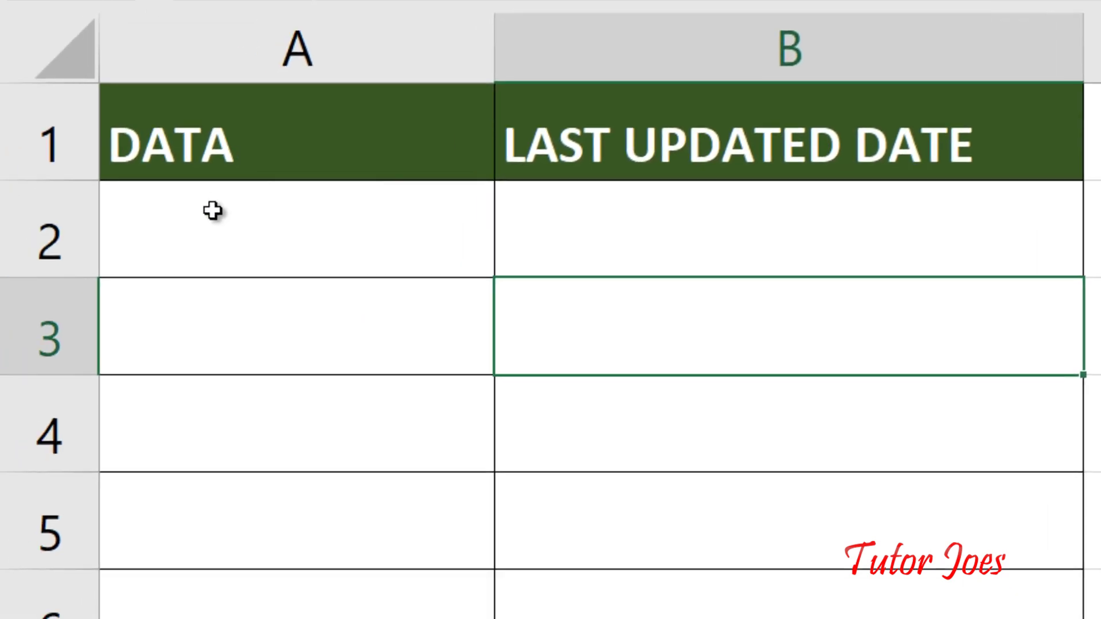
Step: Enter Ram in A2 and Sam in A3, then check the timestamp in B2
click(214, 220)
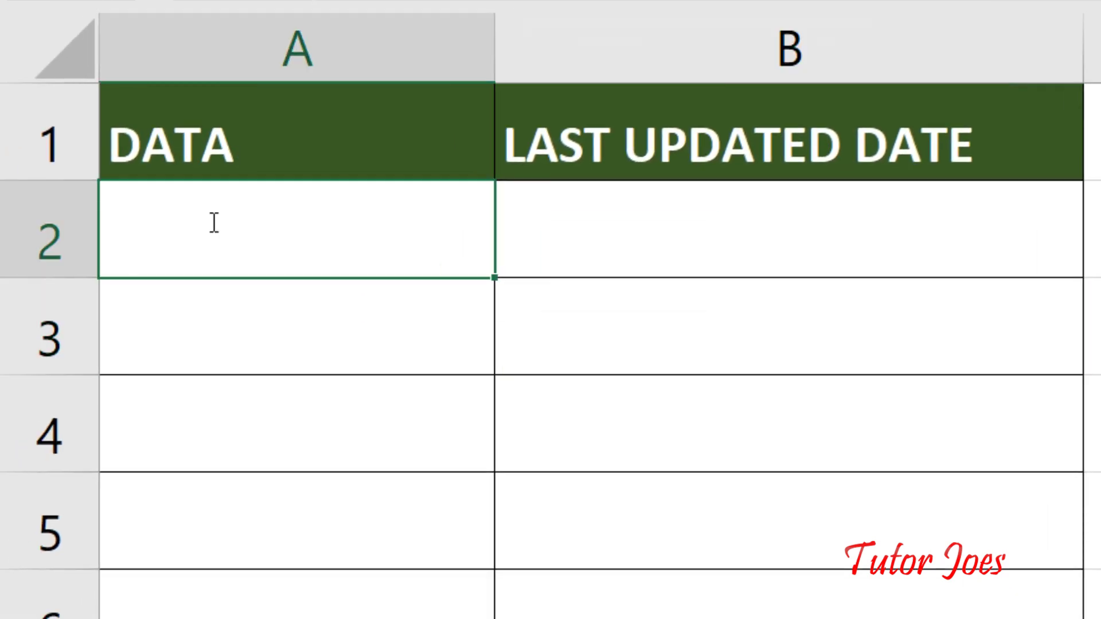
text(Ram)
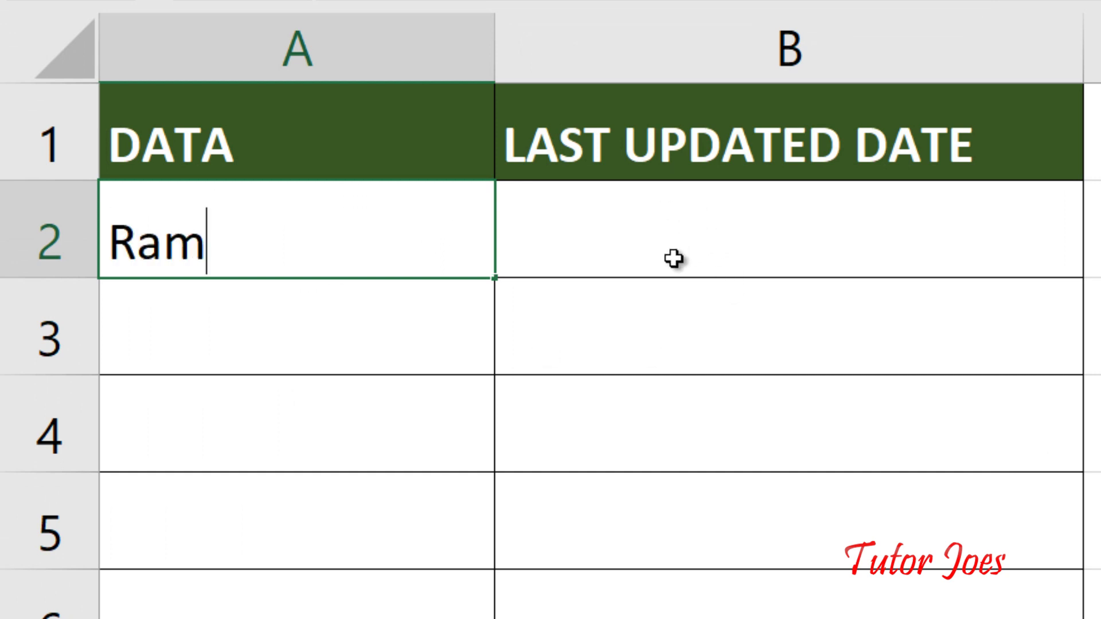
key(Return)
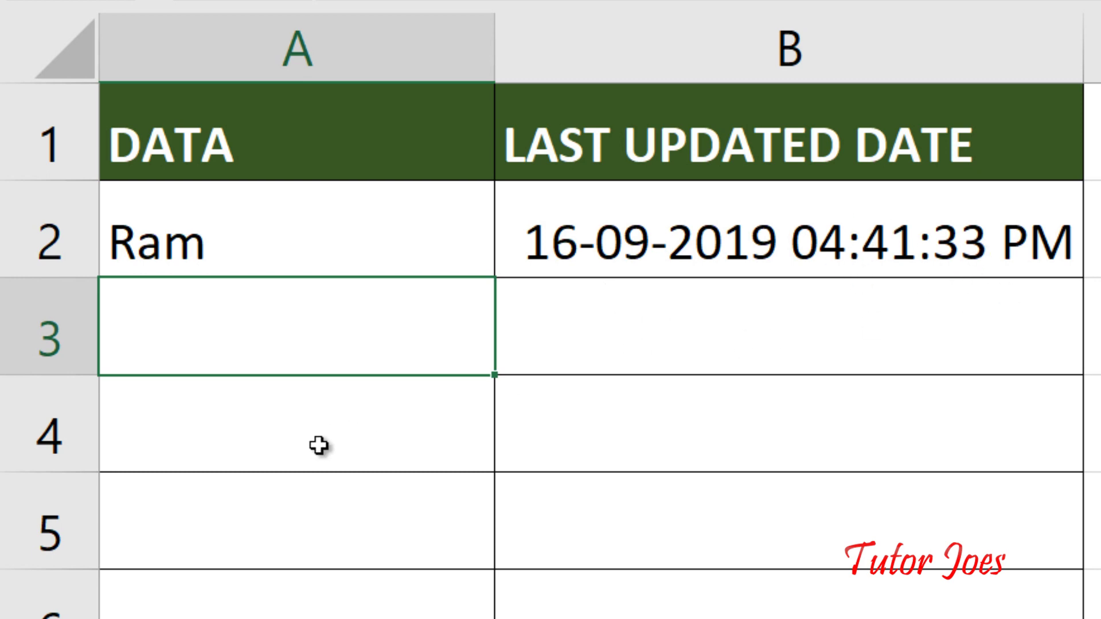
text(Sam)
key(Return)
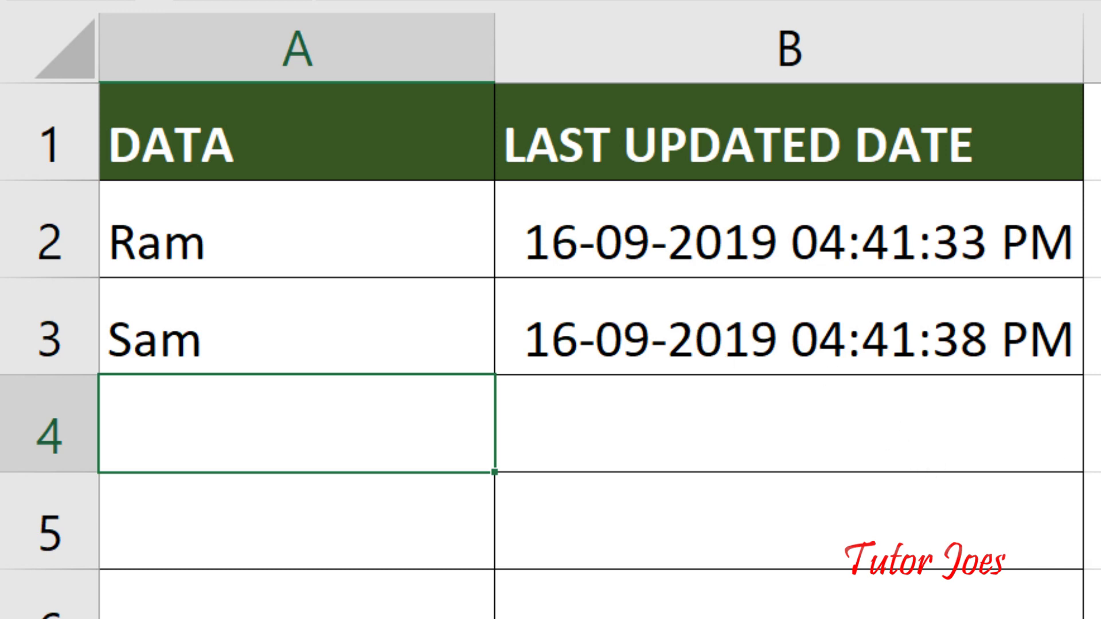
click(785, 220)
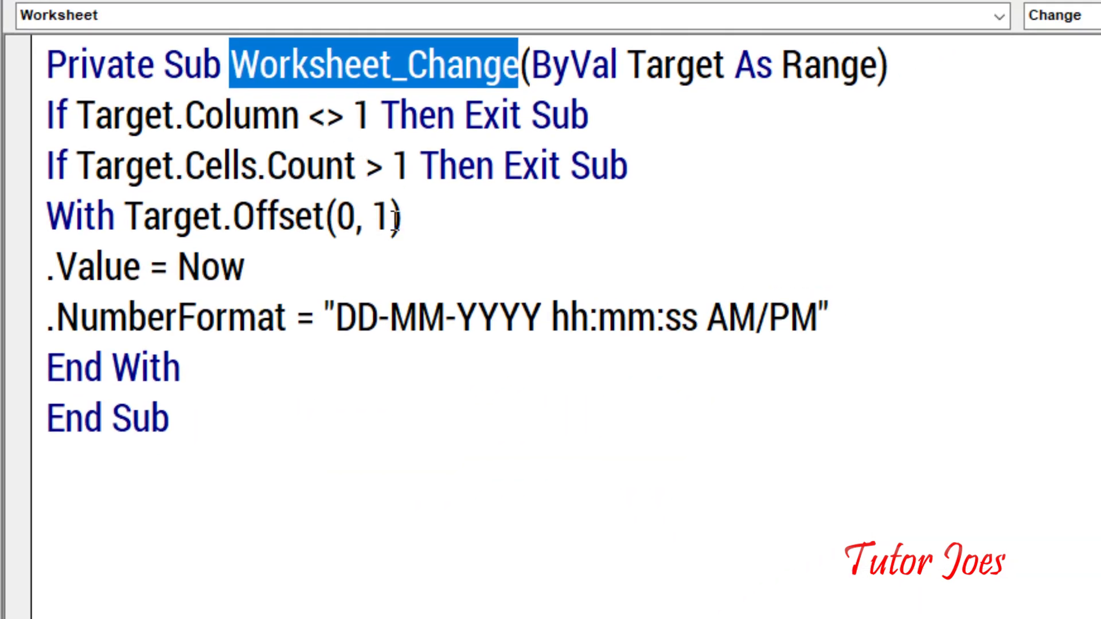
Step: Change the macro's offset from Target.Offset(0, 1) to Target.Offset(0, 5)
double_click(380, 217)
text(5)
click(442, 377)
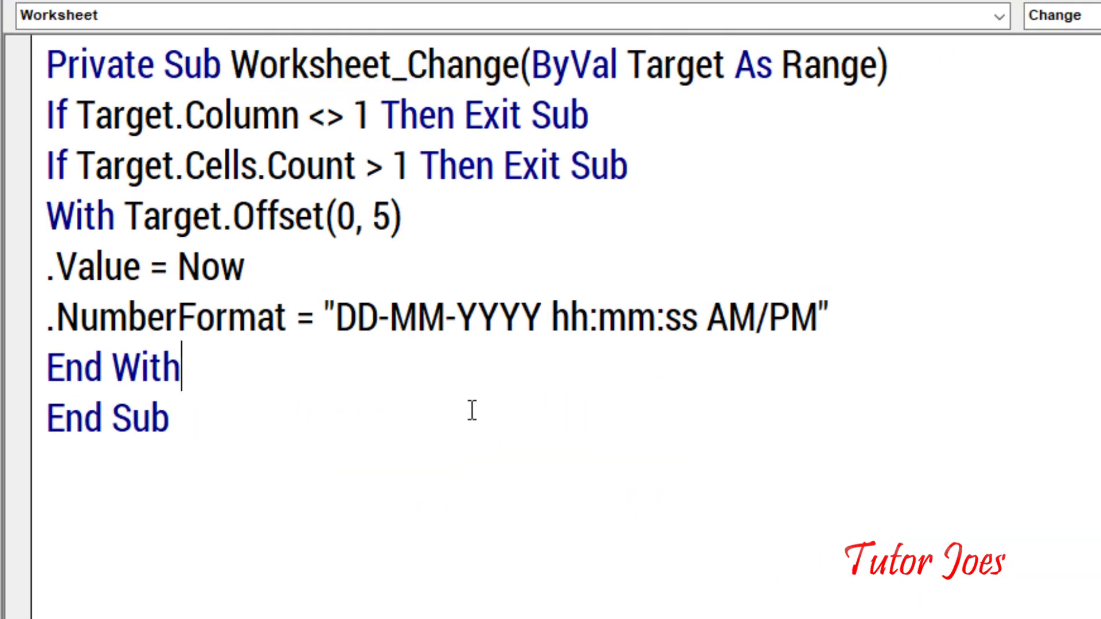
click(456, 350)
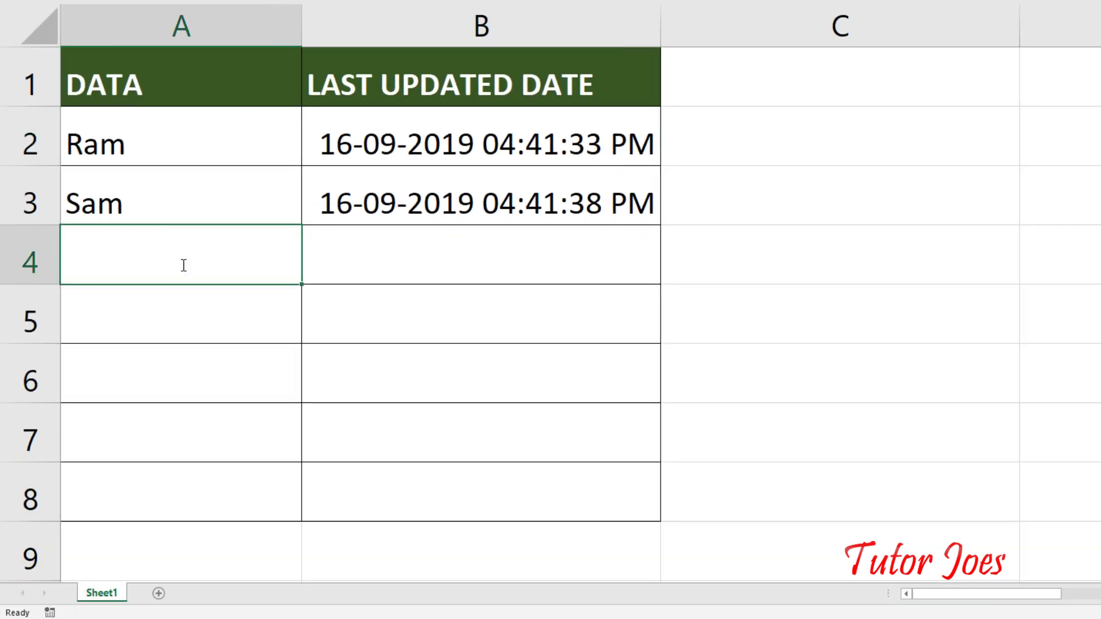
Step: Enter Raja in A4 and confirm B4 stays empty while F4 gets the timestamp
text(Raja)
key(Return)
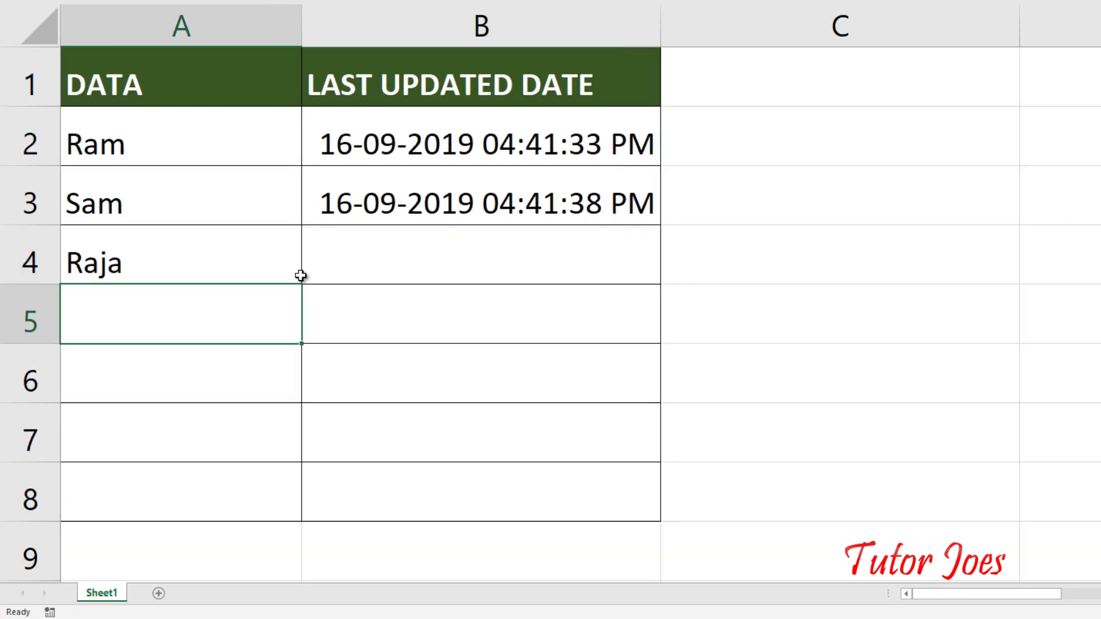
click(218, 166)
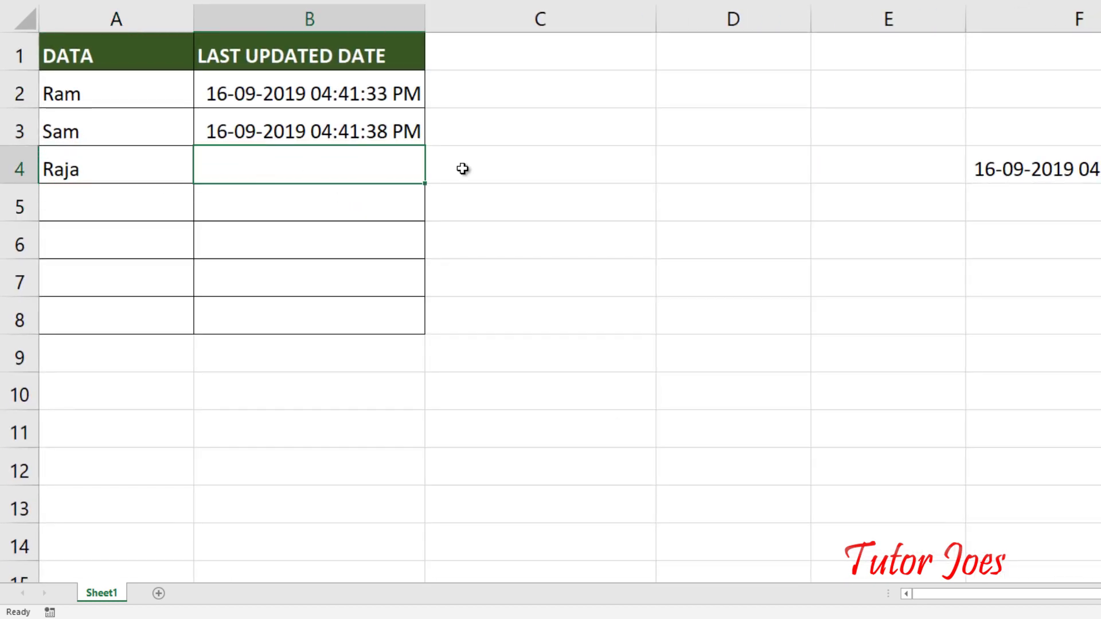
click(470, 167)
click(711, 175)
click(855, 166)
click(977, 172)
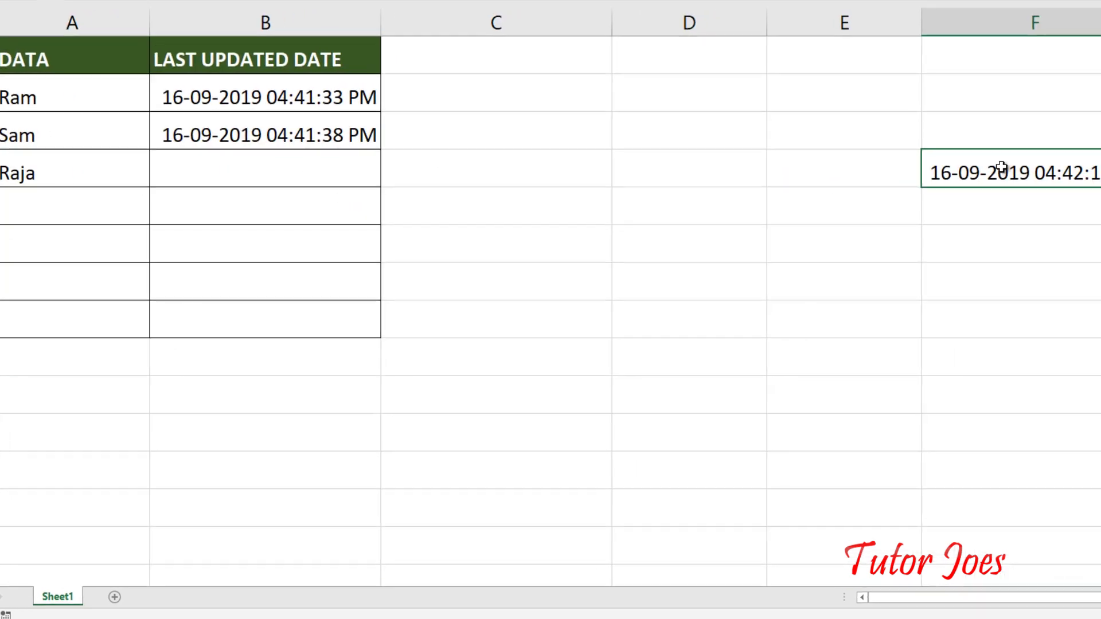